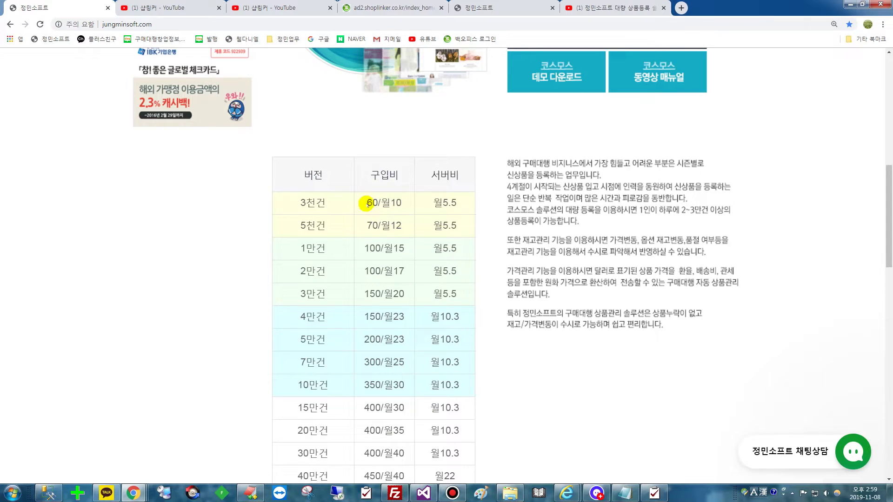
Compare the purchase and monthly fees of the 3천건, 5천건 and 1만건 versions in the COSMOS price table.
{"action": "left_click_drag", "start_coordinate": [367, 203], "coordinate": [402, 202]}
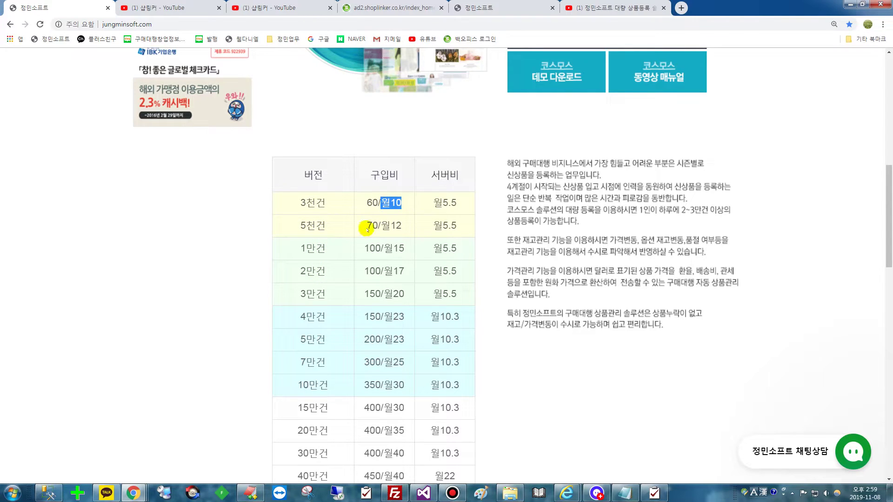
{"action": "left_click_drag", "start_coordinate": [364, 227], "coordinate": [406, 229]}
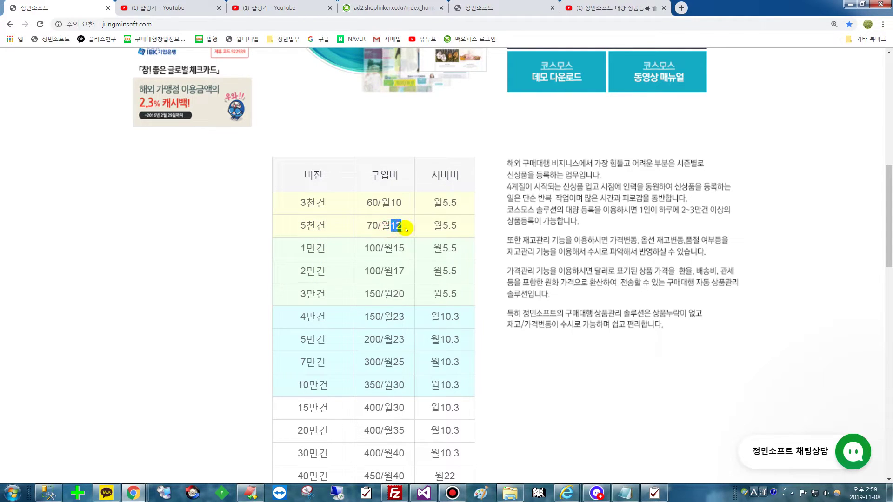
{"action": "left_click_drag", "start_coordinate": [298, 203], "coordinate": [414, 199]}
{"action": "left_click_drag", "start_coordinate": [297, 226], "coordinate": [400, 224]}
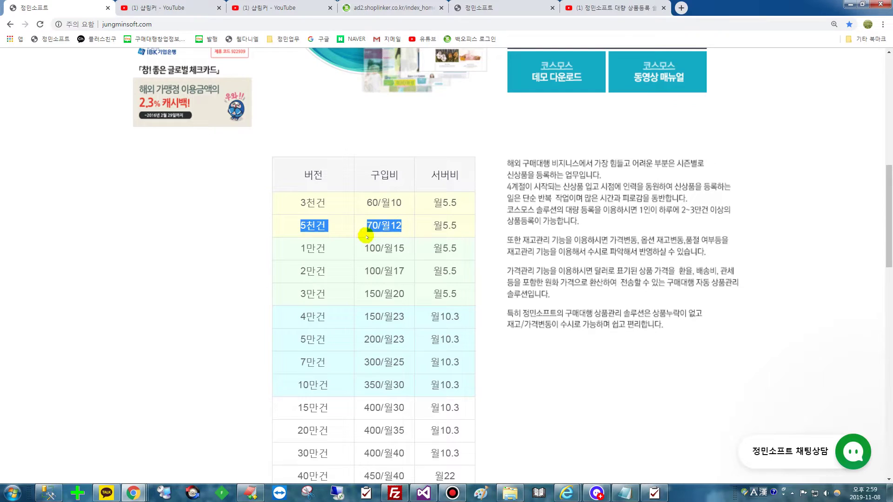
{"action": "left_click", "coordinate": [366, 200]}
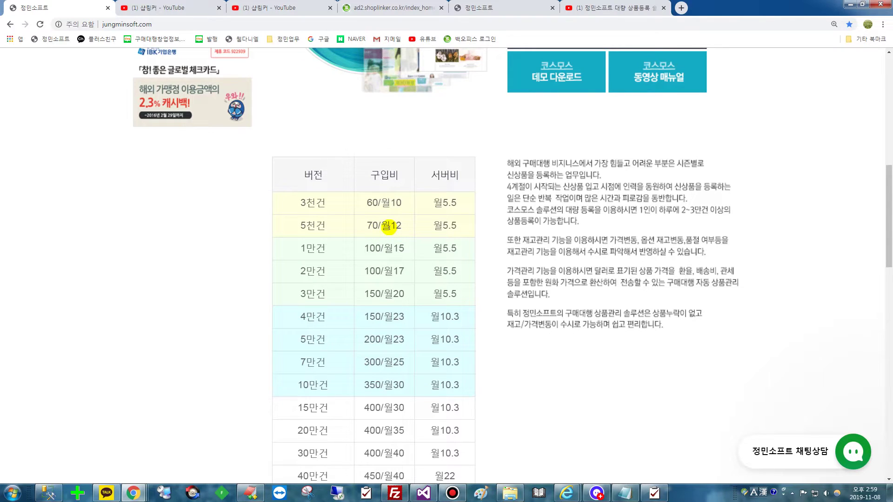
{"action": "left_click_drag", "start_coordinate": [389, 227], "coordinate": [405, 227]}
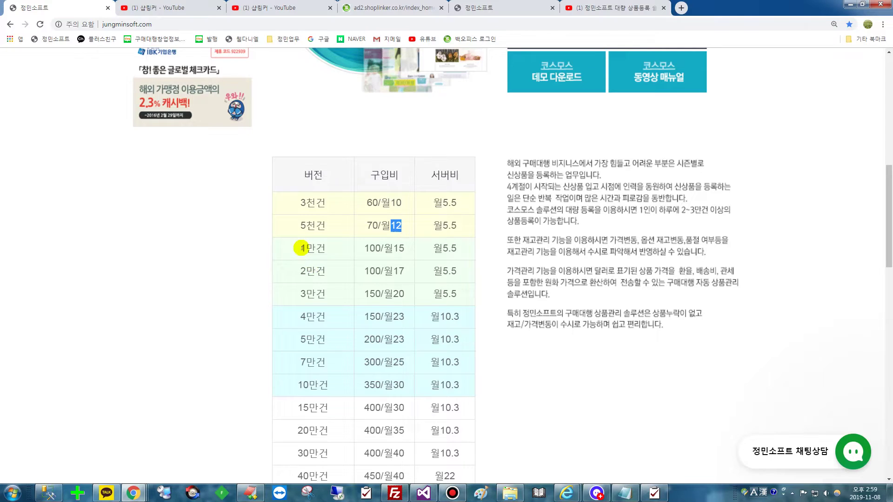
{"action": "left_click_drag", "start_coordinate": [383, 251], "coordinate": [408, 251]}
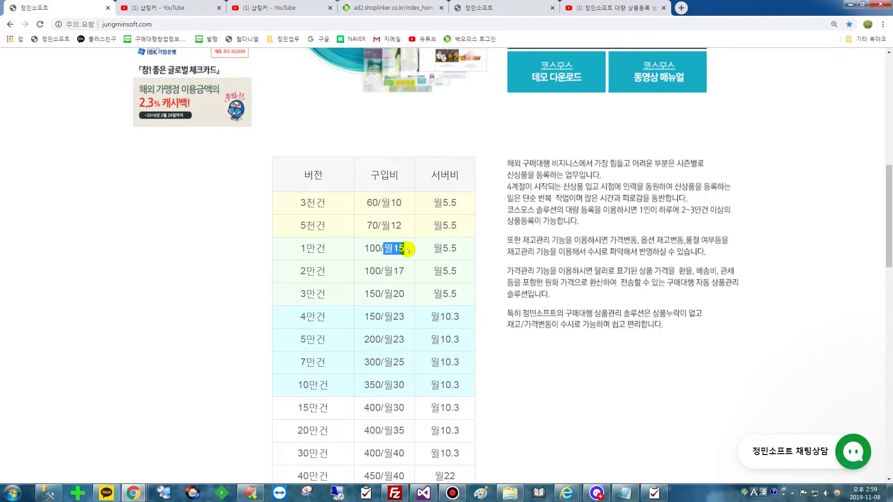
{"action": "left_click", "coordinate": [409, 250]}
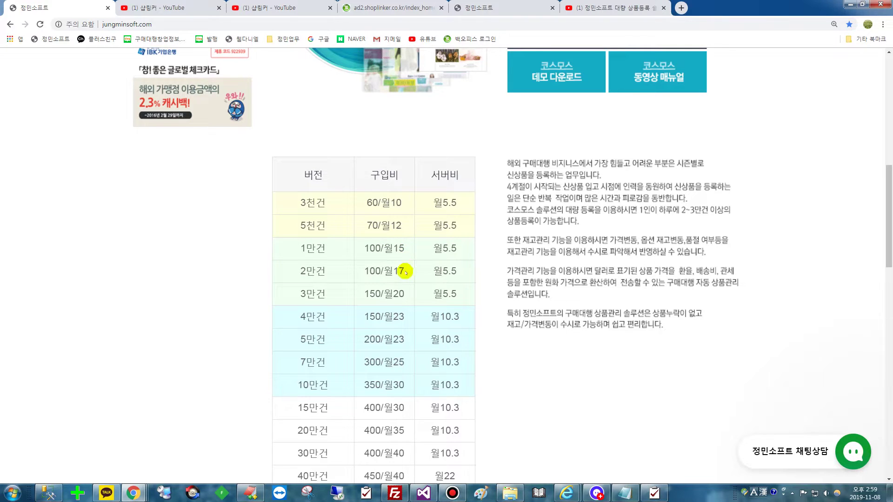
Open the 서버구매안내 page and check the monthly fee of the 가상서버 Standard plan.
{"action": "scroll", "coordinate": [396, 275], "scroll_direction": "up", "scroll_amount": 10}
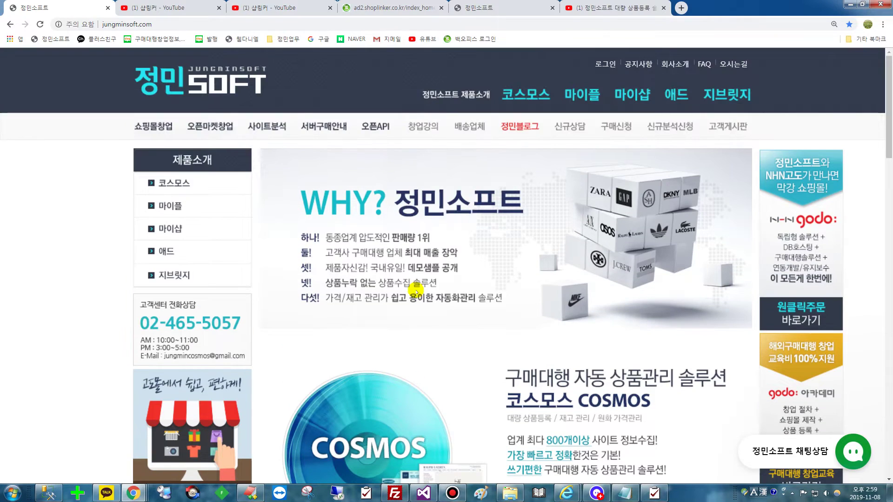
{"action": "left_click", "coordinate": [323, 125]}
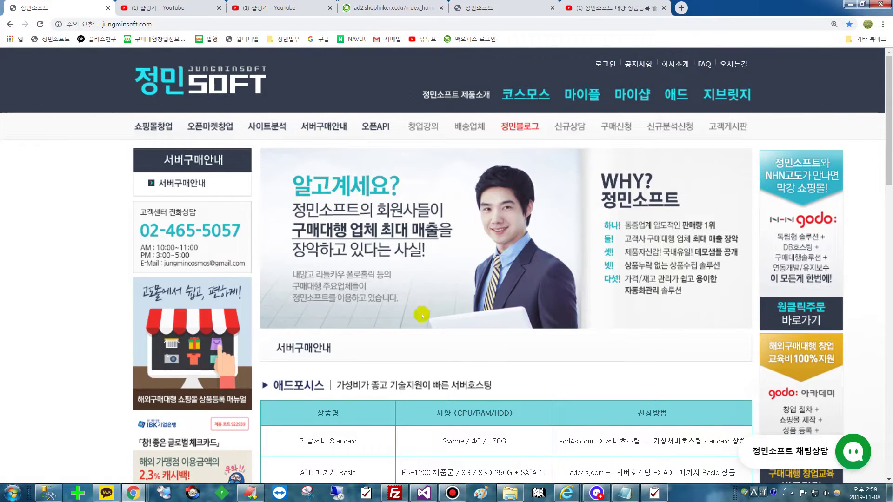
{"action": "scroll", "coordinate": [423, 321], "scroll_direction": "down", "scroll_amount": 5}
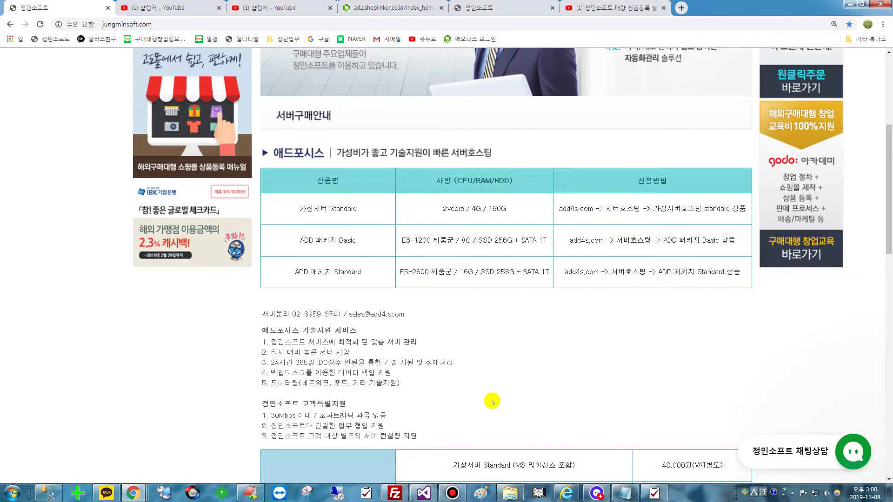
{"action": "scroll", "coordinate": [489, 335], "scroll_direction": "down", "scroll_amount": 3}
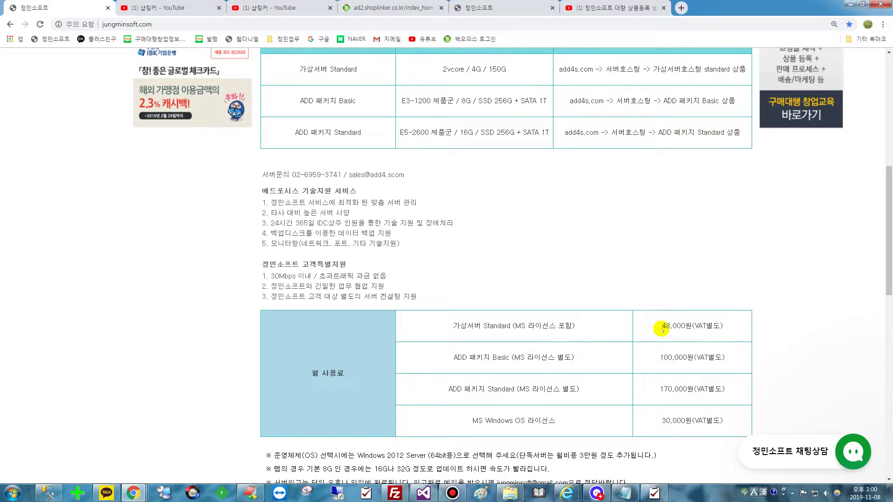
{"action": "left_click_drag", "start_coordinate": [662, 327], "coordinate": [690, 330]}
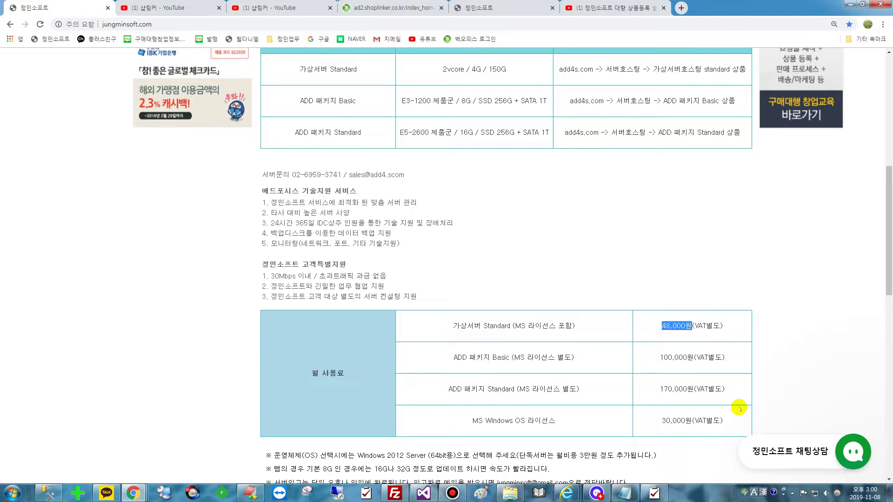
Review the 애드포시스 server specifications, monthly fees and purchase notes alongside the Cafe24 server table.
{"action": "scroll", "coordinate": [739, 408], "scroll_direction": "down", "scroll_amount": 8}
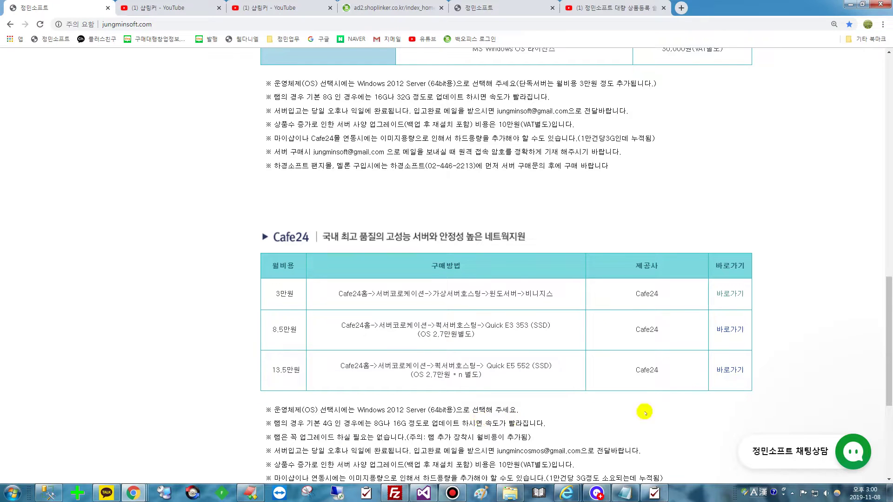
{"action": "scroll", "coordinate": [645, 380], "scroll_direction": "up", "scroll_amount": 3}
{"action": "scroll", "coordinate": [645, 380], "scroll_direction": "up", "scroll_amount": 2}
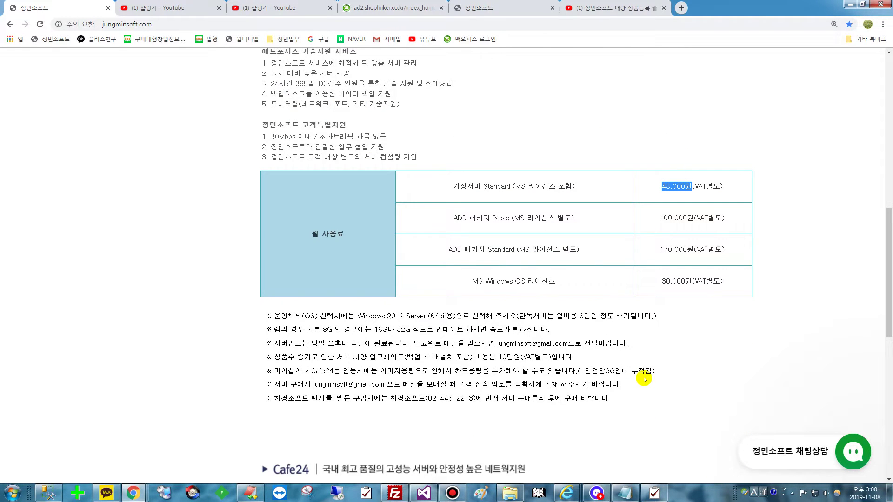
{"action": "scroll", "coordinate": [642, 379], "scroll_direction": "down", "scroll_amount": 2}
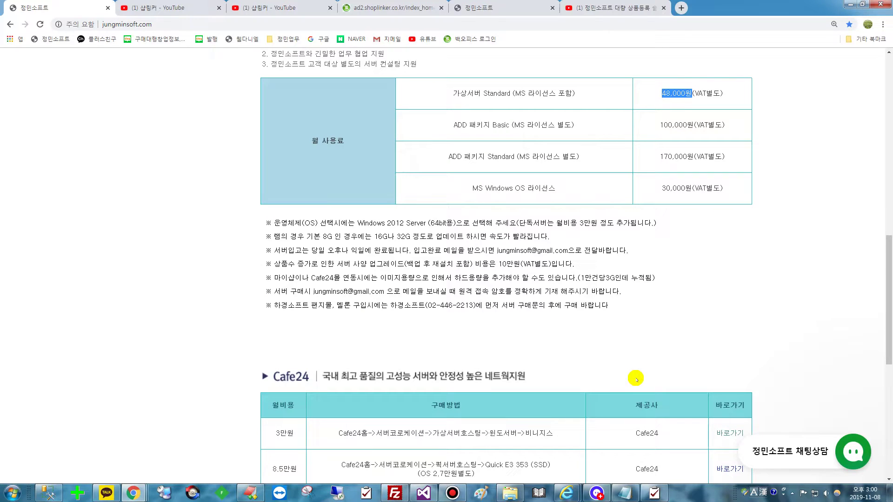
{"action": "scroll", "coordinate": [634, 378], "scroll_direction": "up", "scroll_amount": 2}
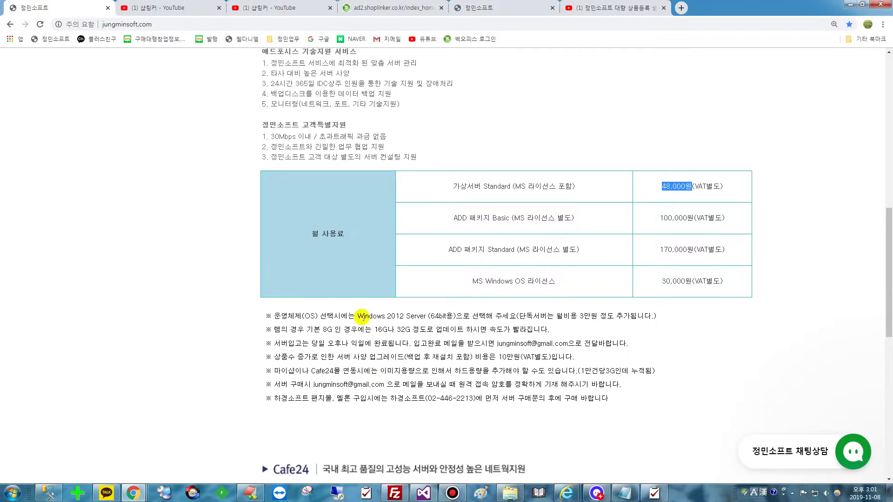
{"action": "scroll", "coordinate": [344, 285], "scroll_direction": "up", "scroll_amount": 3}
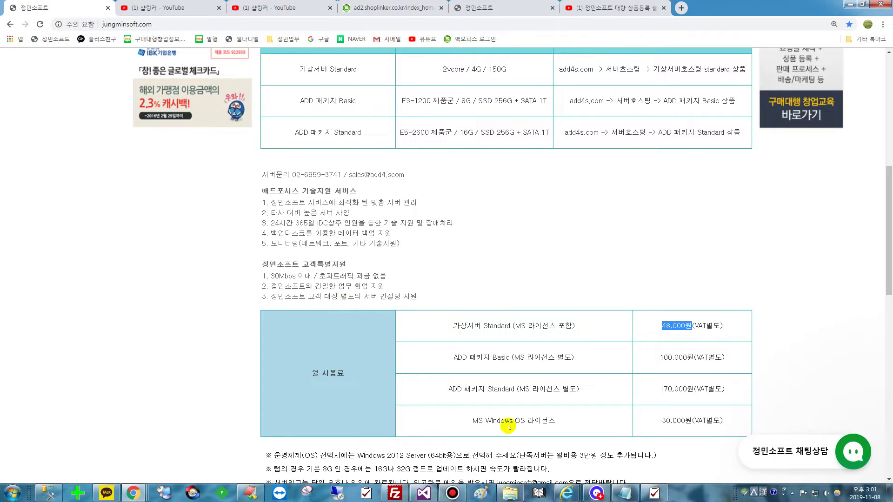
{"action": "scroll", "coordinate": [512, 425], "scroll_direction": "up", "scroll_amount": 2}
{"action": "scroll", "coordinate": [512, 424], "scroll_direction": "down", "scroll_amount": 3}
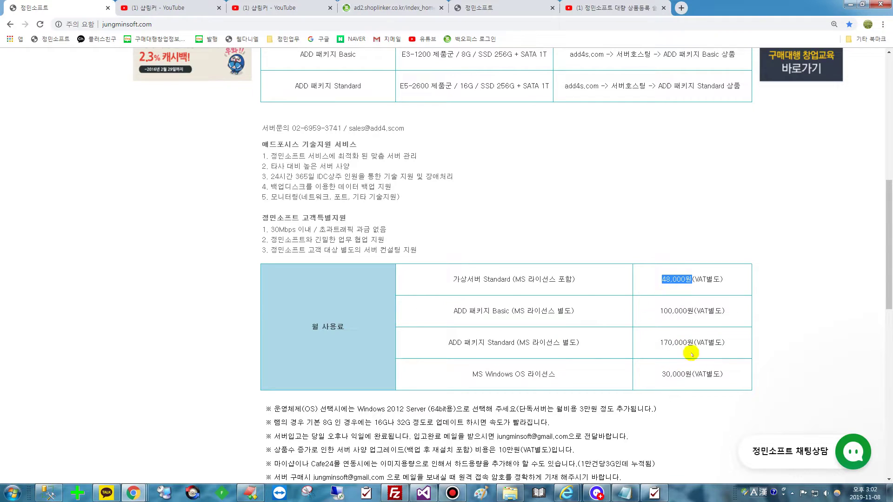
Open the Cafe24 page for the 3만원 virtual server and review the SSD 윈도우 가상서버 호스팅 plans.
{"action": "scroll", "coordinate": [691, 360], "scroll_direction": "down", "scroll_amount": 8}
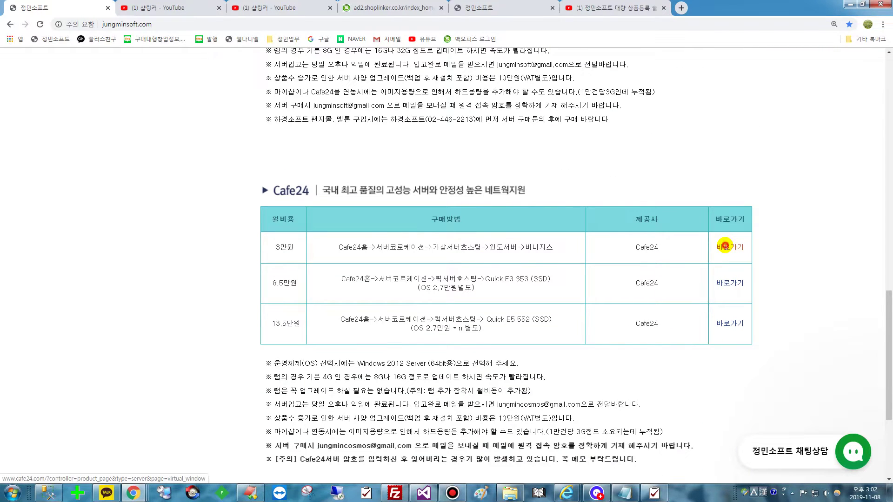
{"action": "left_click", "coordinate": [725, 246]}
{"action": "scroll", "coordinate": [496, 340], "scroll_direction": "down", "scroll_amount": 2}
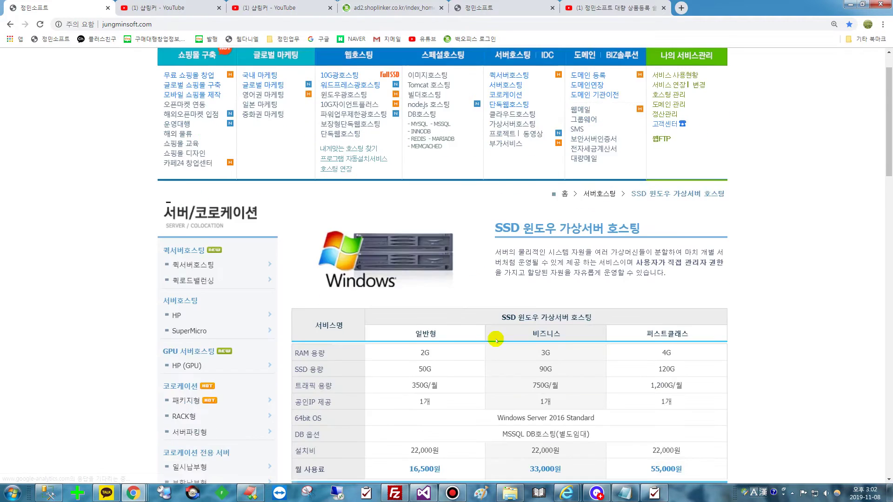
{"action": "scroll", "coordinate": [496, 340], "scroll_direction": "down", "scroll_amount": 2}
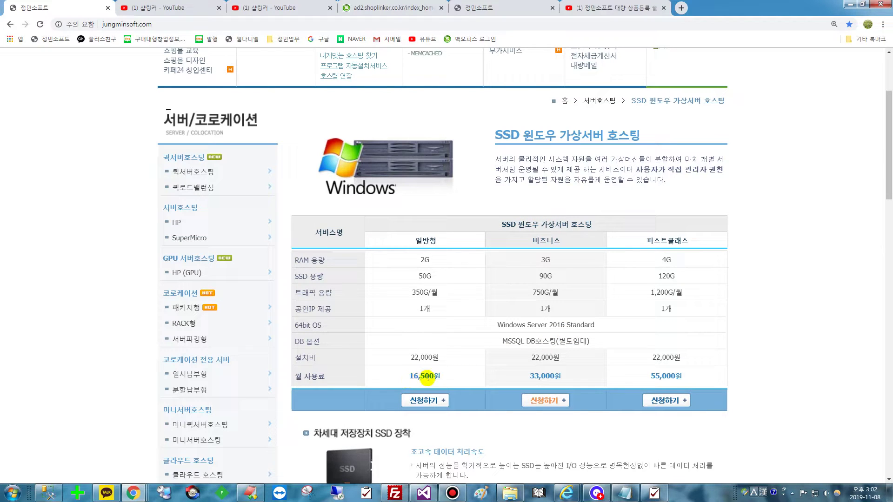
{"action": "scroll", "coordinate": [663, 372], "scroll_direction": "up", "scroll_amount": 3}
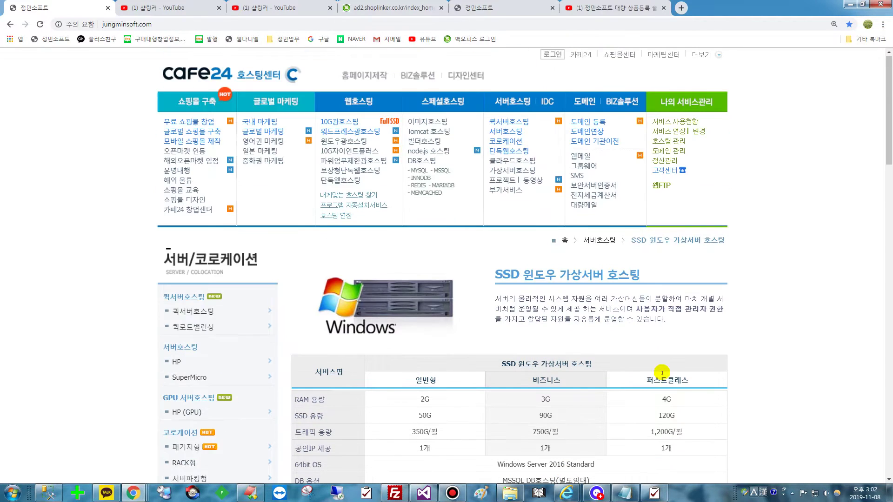
Open Cafe24's 퀵서버호스팅 product page and check the monthly fee of the Quick E3 391 server.
{"action": "left_click", "coordinate": [508, 122]}
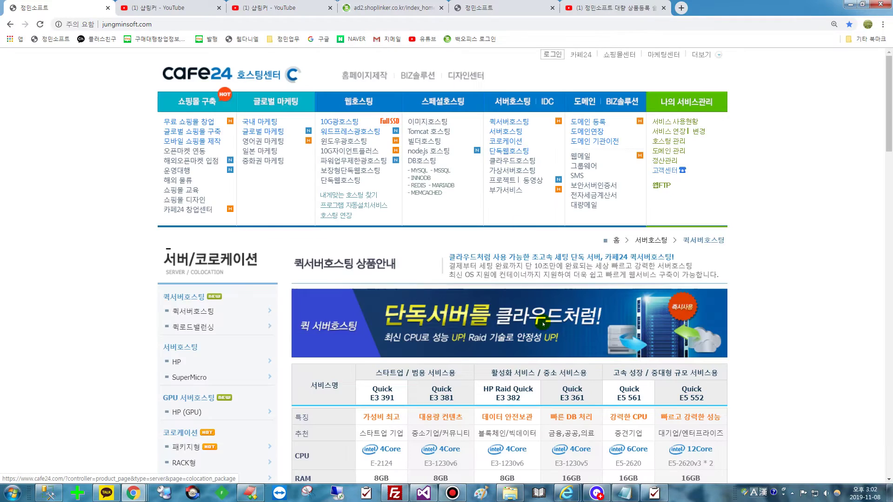
{"action": "scroll", "coordinate": [543, 324], "scroll_direction": "down", "scroll_amount": 3}
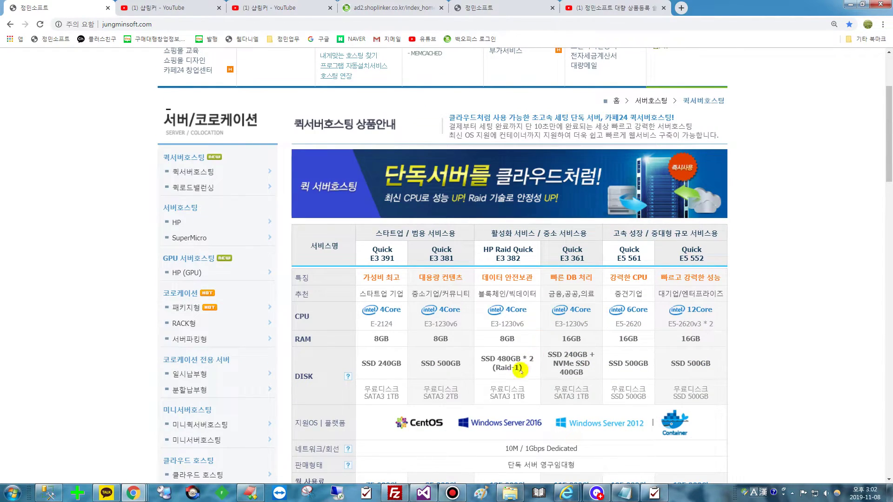
{"action": "scroll", "coordinate": [602, 420], "scroll_direction": "down", "scroll_amount": 2}
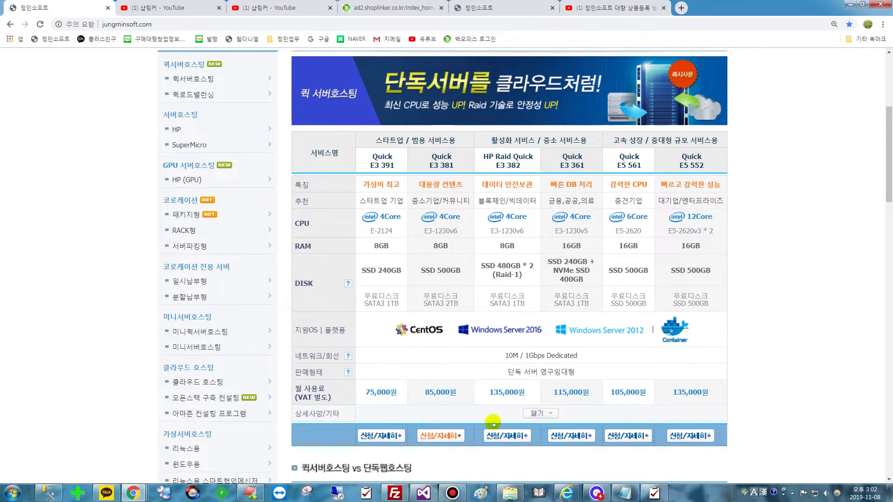
{"action": "left_click_drag", "start_coordinate": [365, 392], "coordinate": [398, 394]}
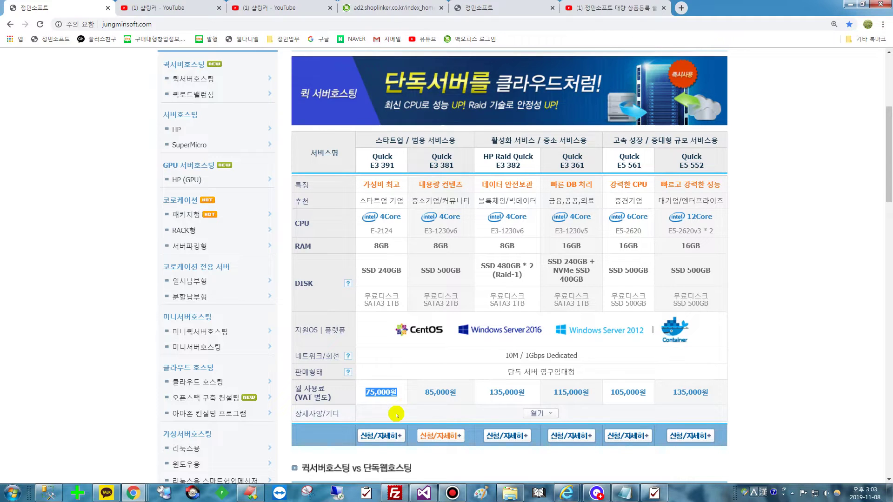
Look through the rest of the 퀵서버호스팅 page, including the comparison with 단독웹호스팅 and the FAQ.
{"action": "scroll", "coordinate": [396, 415], "scroll_direction": "up", "scroll_amount": 5}
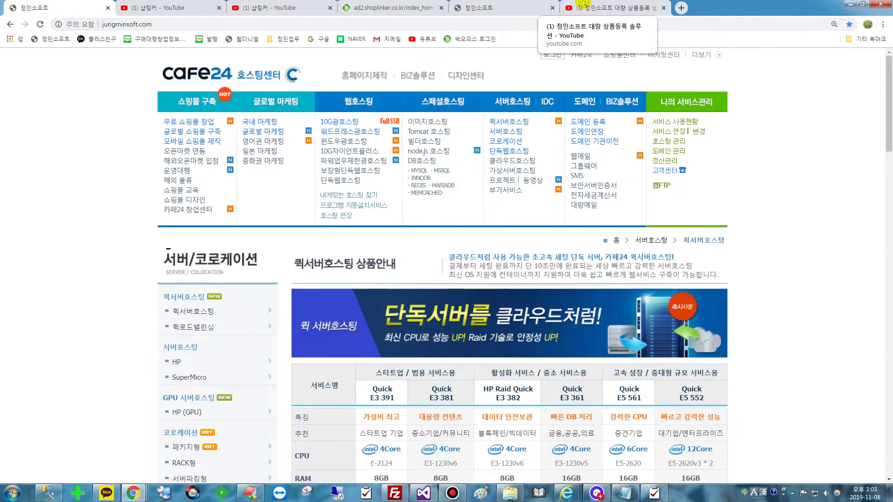
{"action": "scroll", "coordinate": [446, 318], "scroll_direction": "down", "scroll_amount": 3}
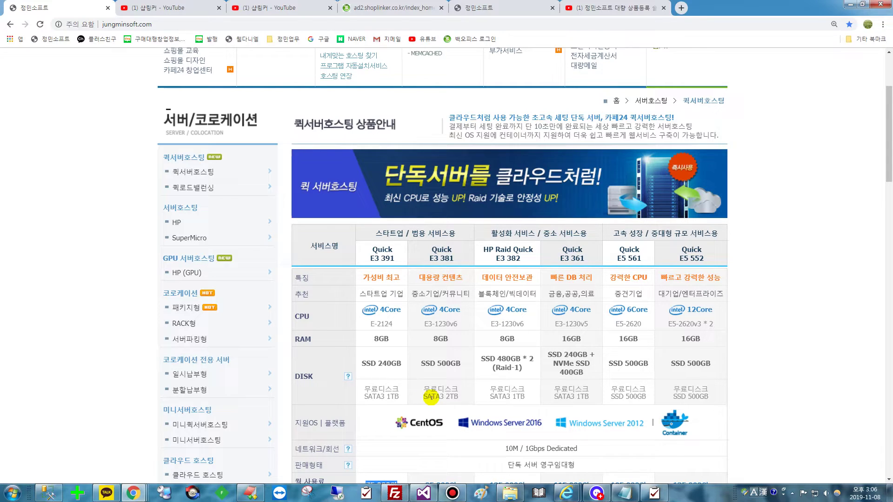
{"action": "scroll", "coordinate": [822, 228], "scroll_direction": "down", "scroll_amount": 9}
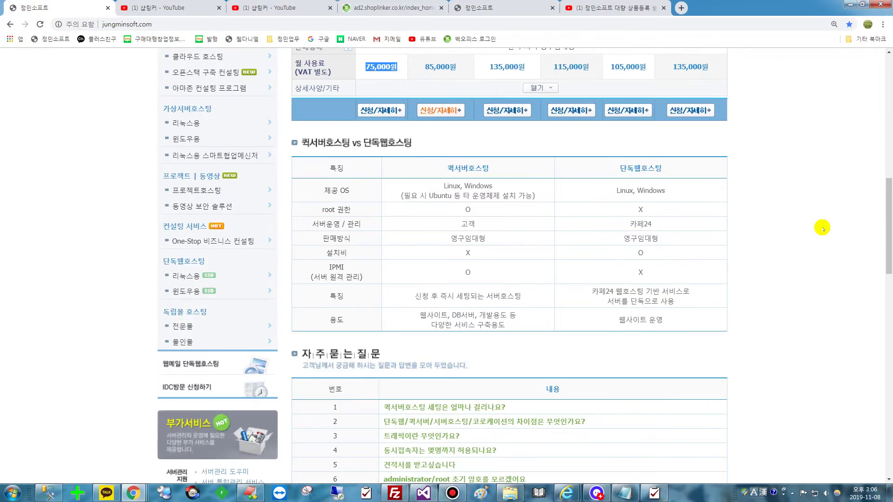
{"action": "scroll", "coordinate": [822, 228], "scroll_direction": "down", "scroll_amount": 2}
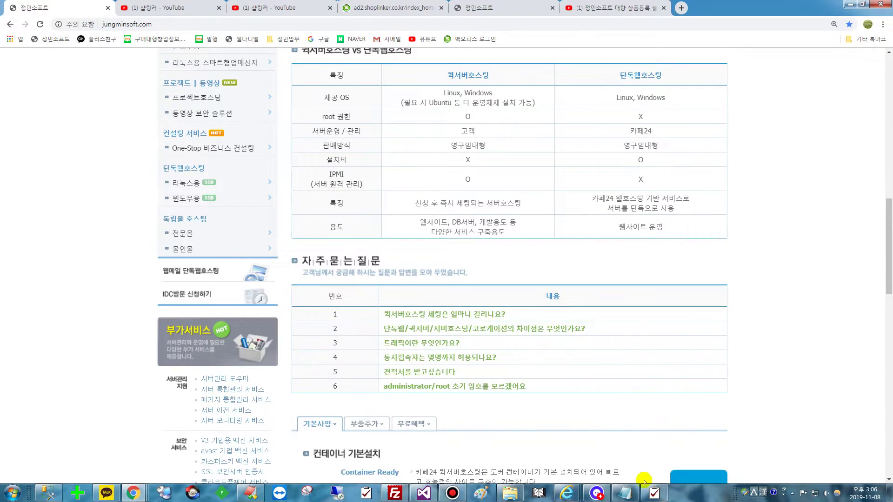
{"action": "scroll", "coordinate": [700, 433], "scroll_direction": "up", "scroll_amount": 15}
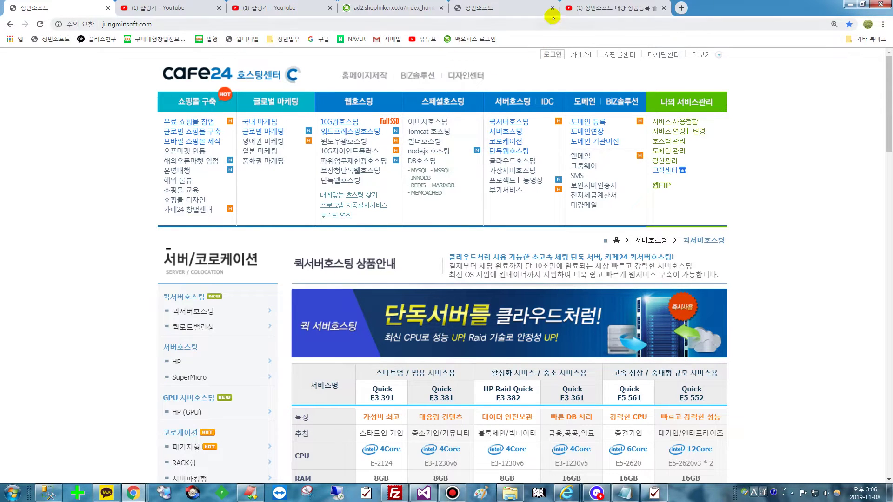
Return to the 정민소프트 homepage and open its 구매신청 application form.
{"action": "left_click", "coordinate": [62, 41]}
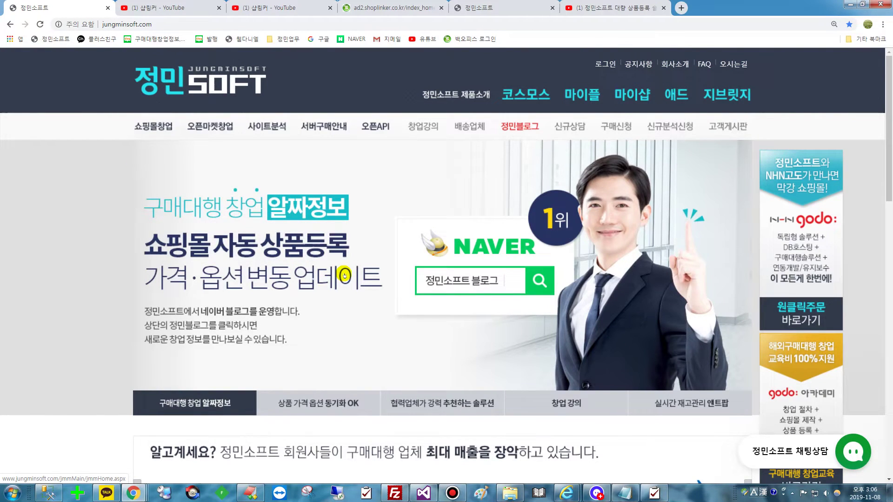
{"action": "left_click", "coordinate": [613, 129]}
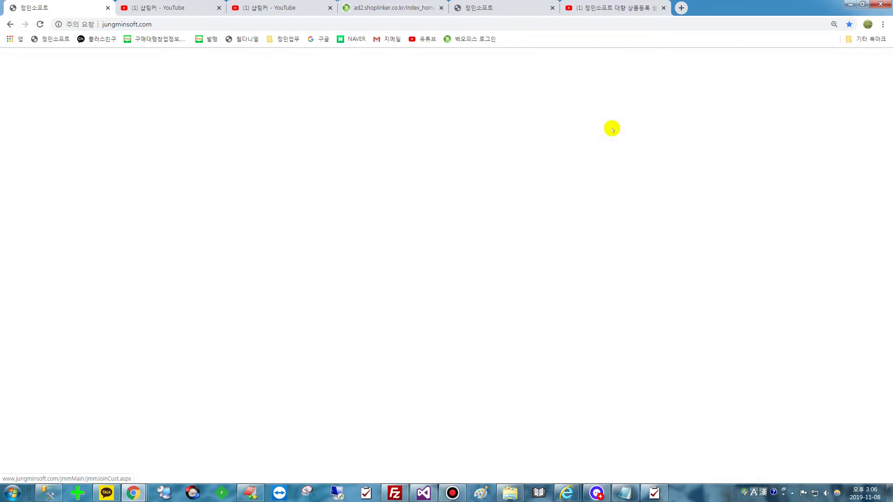
{"action": "scroll", "coordinate": [496, 345], "scroll_direction": "down", "scroll_amount": 4}
{"action": "left_click", "coordinate": [371, 321]}
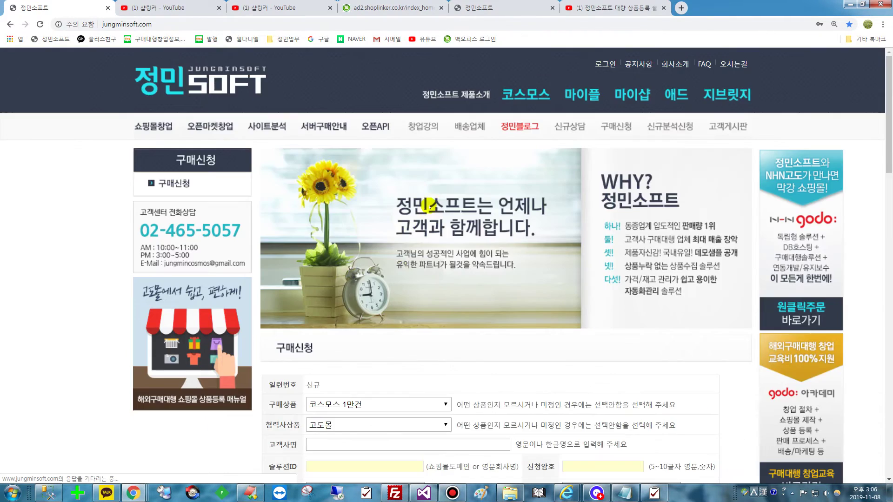
Choose 코스모스 3천건 as the 구매상품 and 마이샵(샵링커) as the 협력사상품 in the application form.
{"action": "scroll", "coordinate": [429, 205], "scroll_direction": "down", "scroll_amount": 5}
{"action": "left_click", "coordinate": [363, 173]}
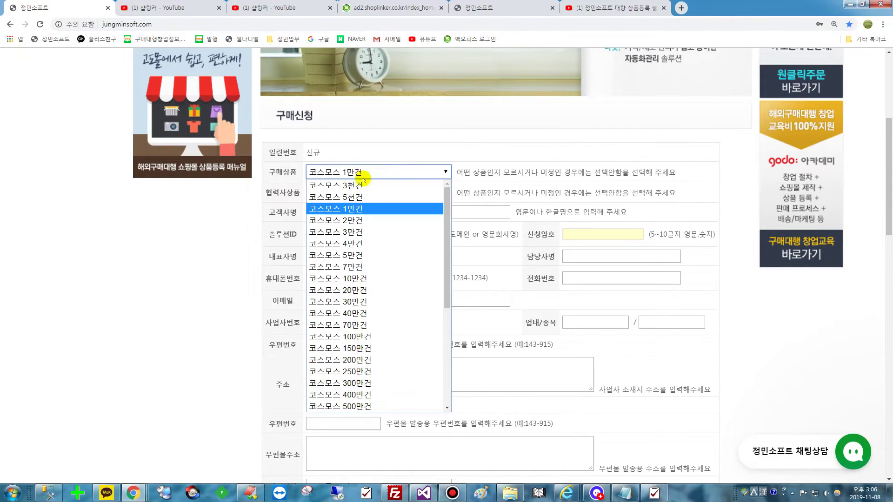
{"action": "left_click", "coordinate": [362, 185]}
{"action": "left_click", "coordinate": [368, 192]}
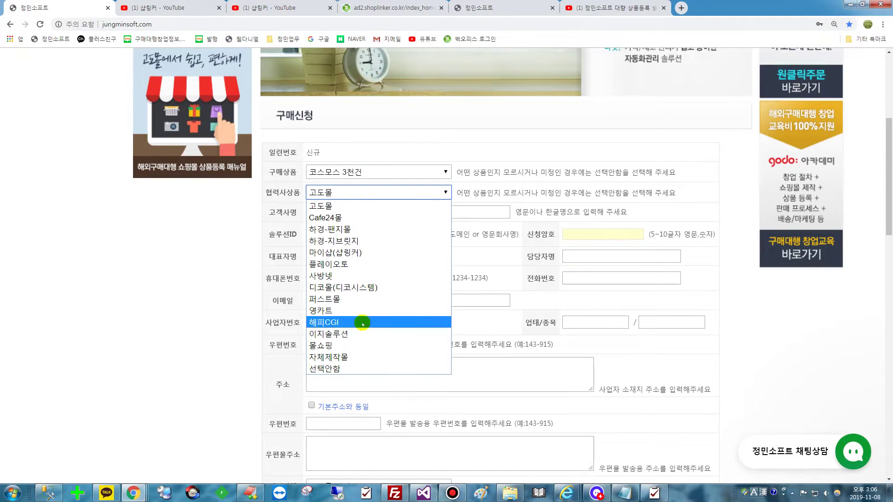
{"action": "left_click", "coordinate": [368, 253]}
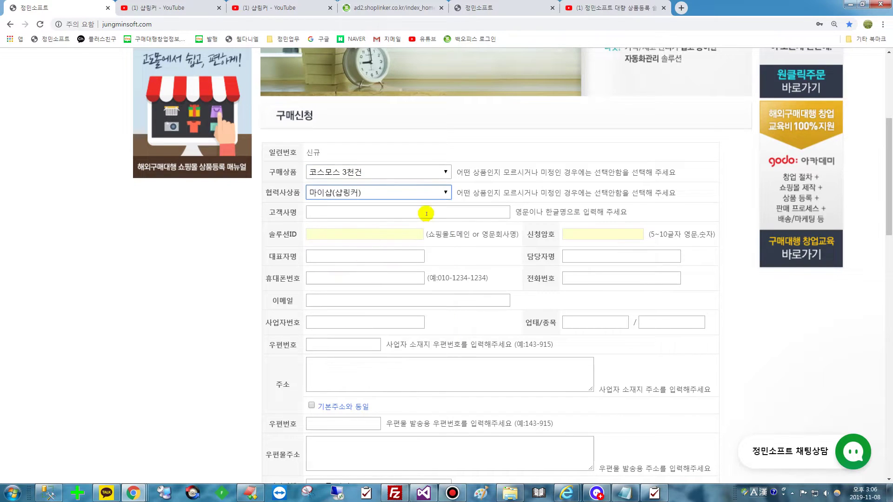
Look over the remaining 구매신청 fields, including the contact details, addresses, 서버업체 and DB정보 & 메모.
{"action": "scroll", "coordinate": [504, 426], "scroll_direction": "down", "scroll_amount": 3}
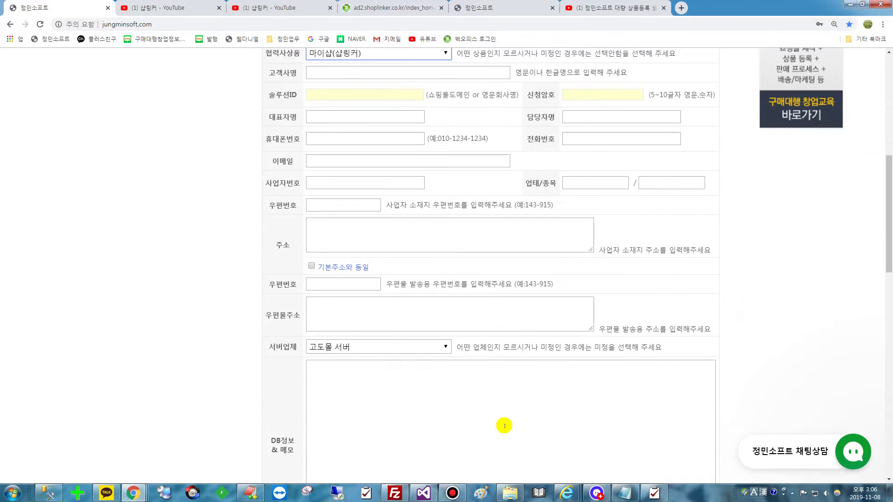
{"action": "scroll", "coordinate": [504, 425], "scroll_direction": "up", "scroll_amount": 1}
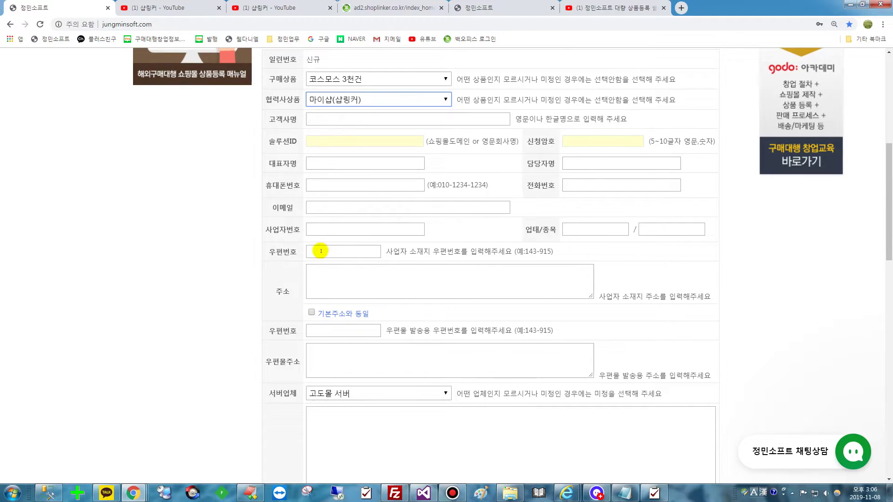
{"action": "left_click", "coordinate": [317, 208]}
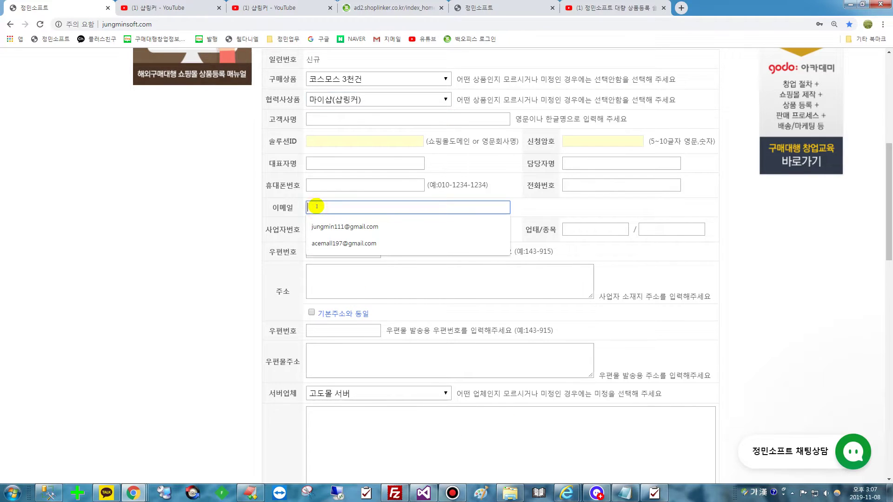
{"action": "left_click", "coordinate": [106, 216]}
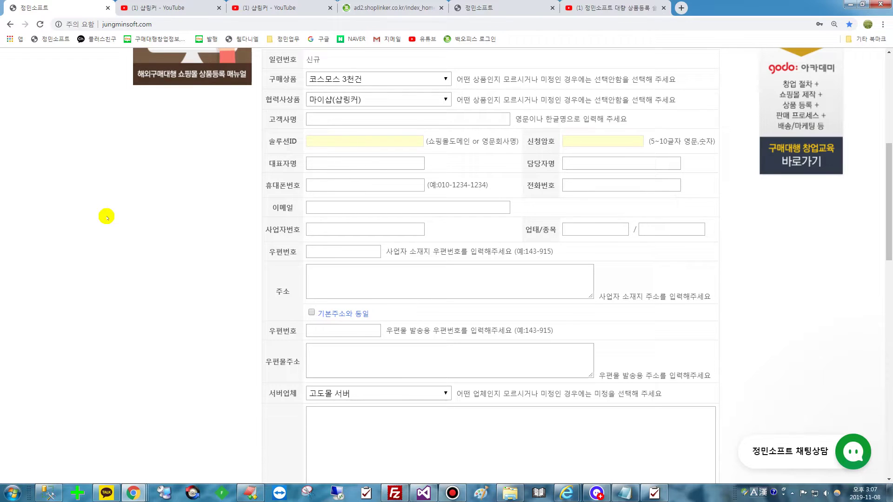
Open the 정민소프트 Naver blog from the bookmarks and look through its posts and manual categories.
{"action": "left_click", "coordinate": [151, 40]}
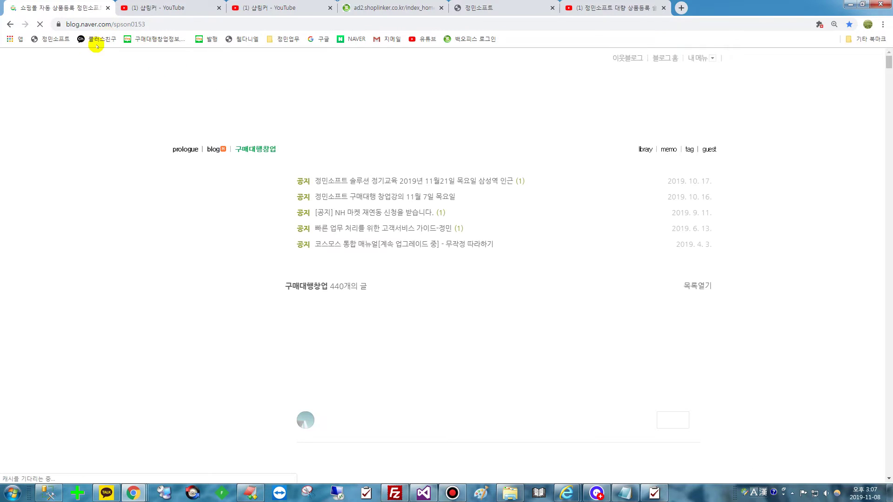
{"action": "scroll", "coordinate": [325, 233], "scroll_direction": "down", "scroll_amount": 5}
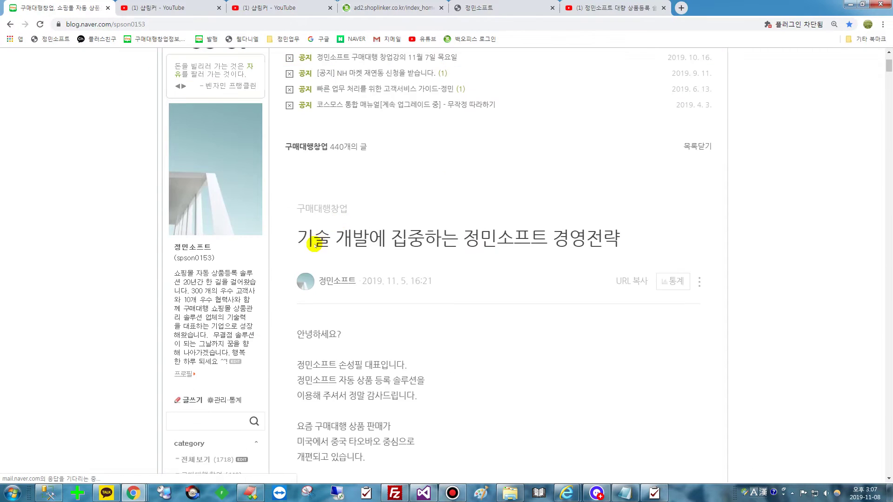
{"action": "scroll", "coordinate": [203, 386], "scroll_direction": "down", "scroll_amount": 10}
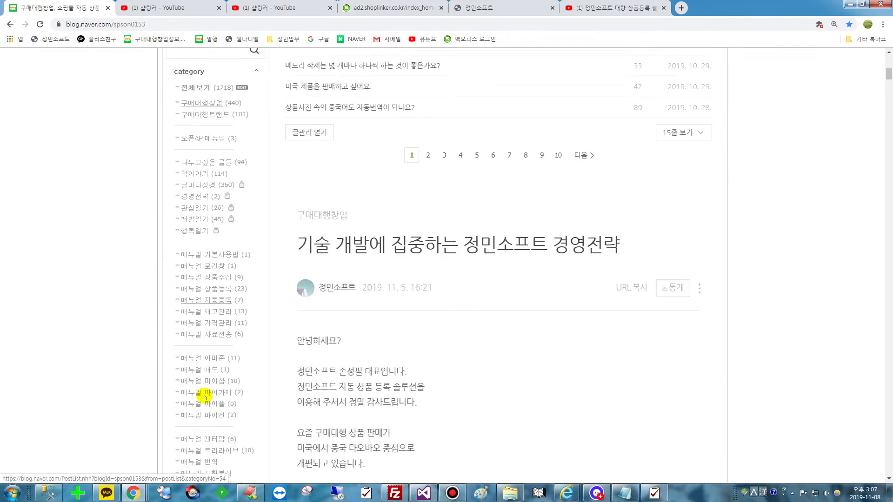
{"action": "scroll", "coordinate": [205, 391], "scroll_direction": "down", "scroll_amount": 4}
{"action": "scroll", "coordinate": [214, 367], "scroll_direction": "up", "scroll_amount": 12}
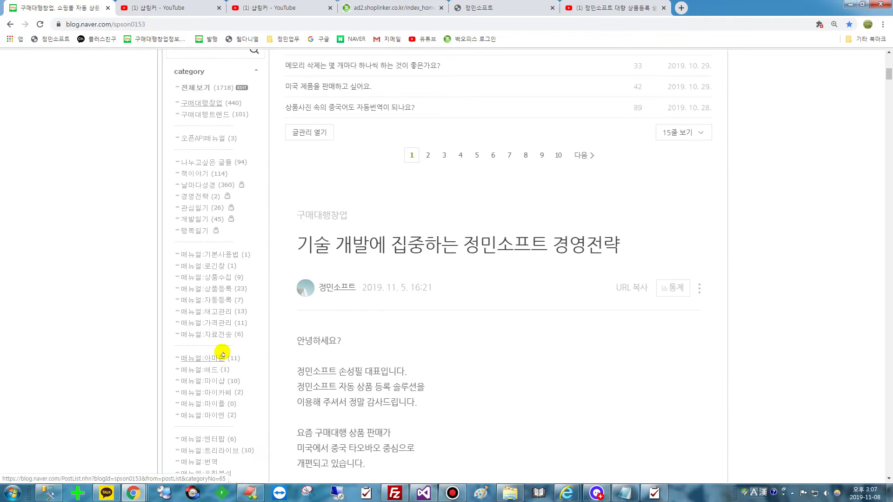
{"action": "left_click", "coordinate": [210, 237]}
{"action": "key", "text": "Hangul"}
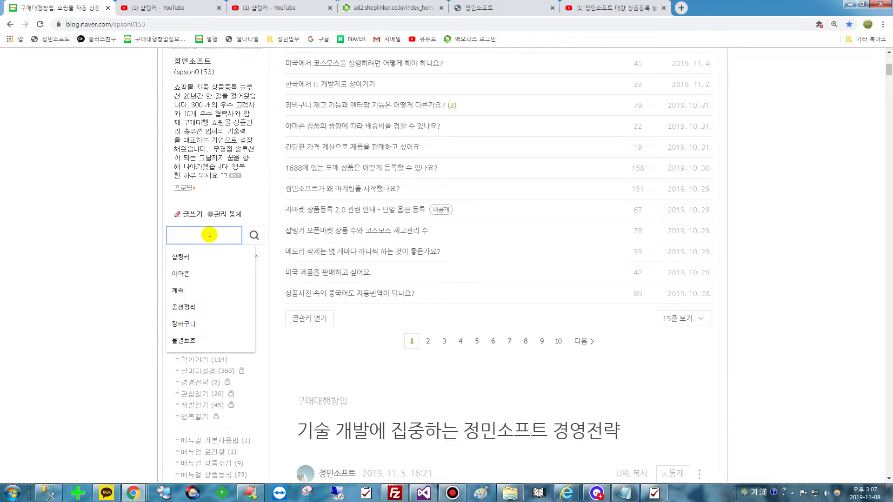
{"action": "type", "text": "ㅌㅡ리"}
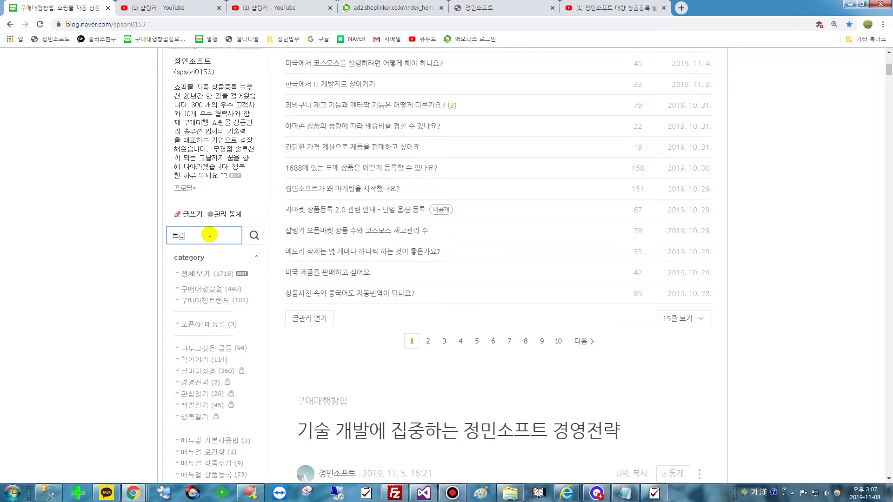
{"action": "key", "text": "BackSpace"}
{"action": "key", "text": "BackSpace"}
{"action": "key", "text": "BackSpace"}
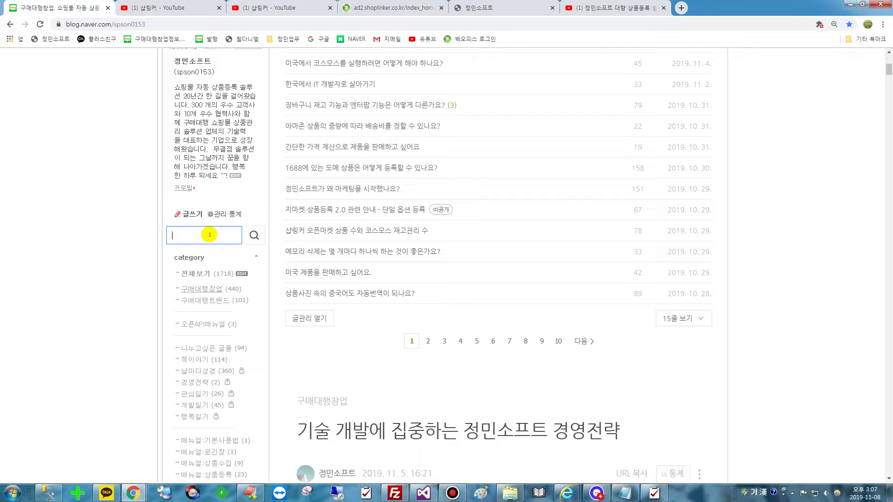
Open 정민블로그 from the 정민소프트 homepage and search the blog for 트리라이브.
{"action": "left_click", "coordinate": [57, 39]}
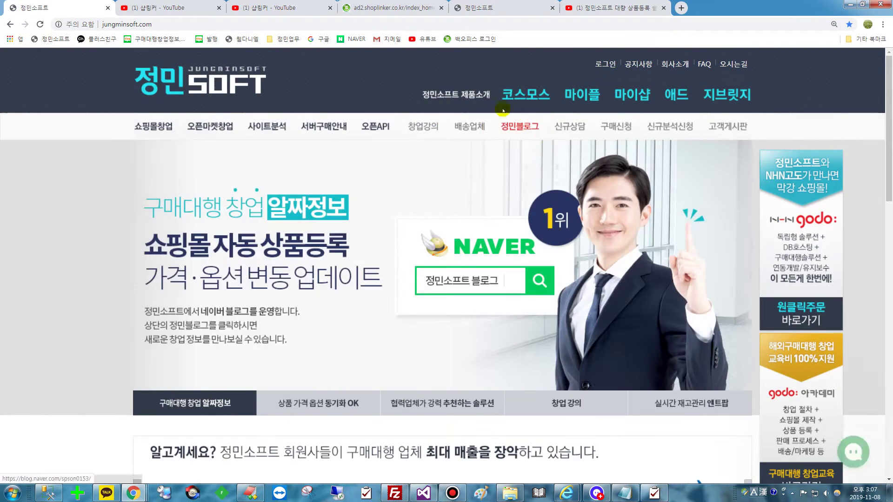
{"action": "left_click", "coordinate": [522, 130]}
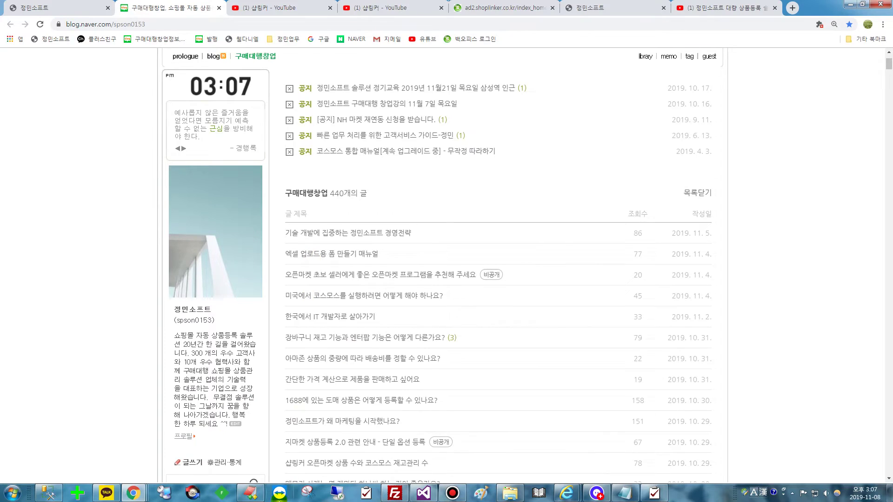
{"action": "scroll", "coordinate": [208, 401], "scroll_direction": "down", "scroll_amount": 3}
{"action": "left_click", "coordinate": [185, 344]}
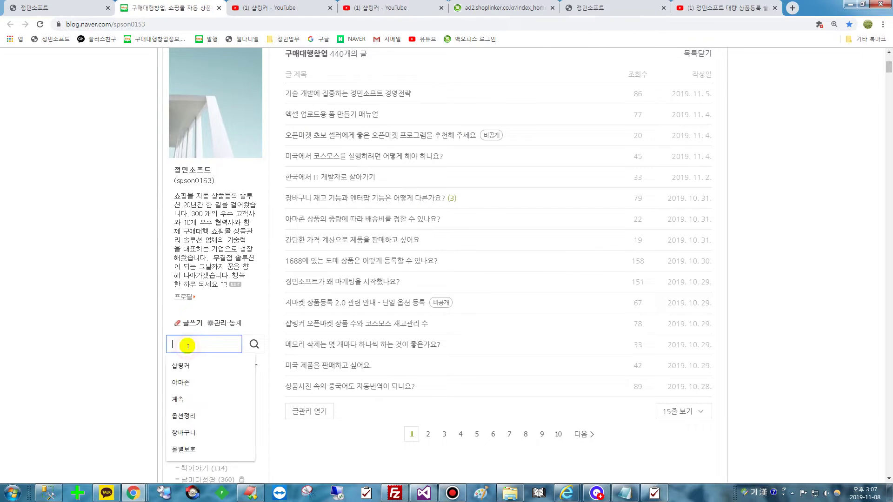
{"action": "type", "text": "ㅌㅡ리"}
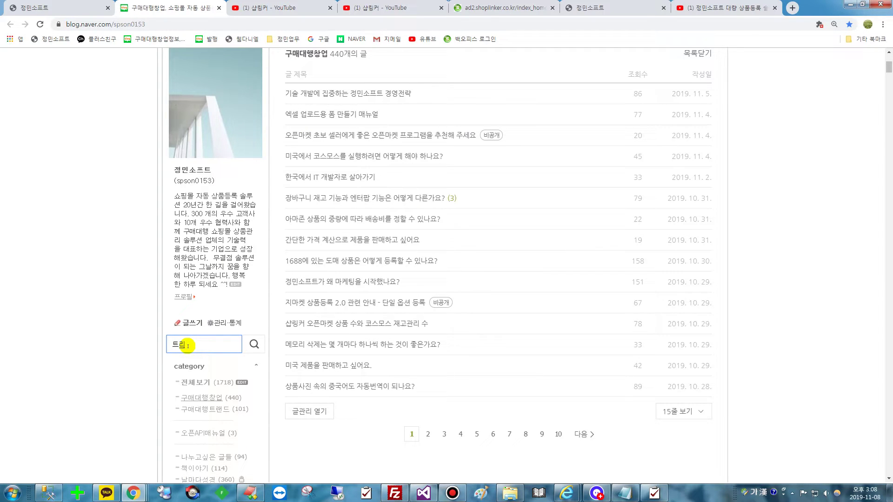
{"action": "type", "text": "랴이브"}
{"action": "left_click", "coordinate": [254, 344]}
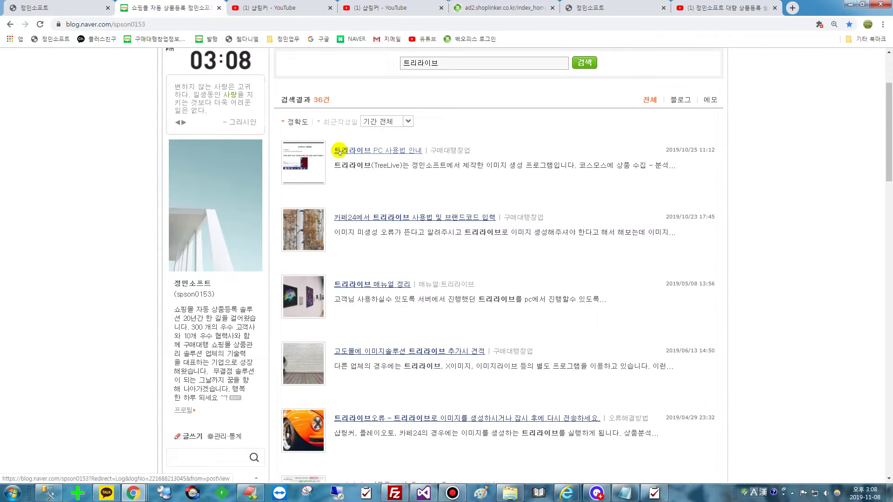
Open the post 트리라이브 PC 사용법 안내 and review the TreeLive download links, installation path and usage instructions.
{"action": "left_click", "coordinate": [381, 153]}
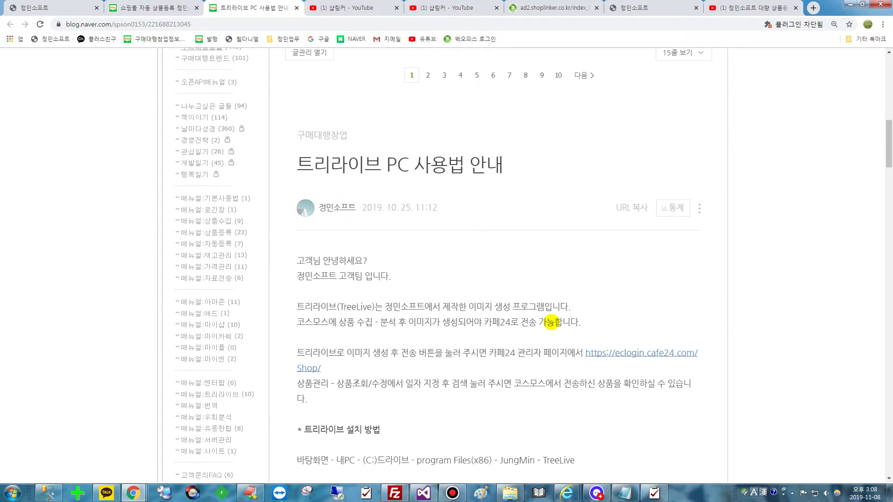
{"action": "scroll", "coordinate": [553, 325], "scroll_direction": "down", "scroll_amount": 9}
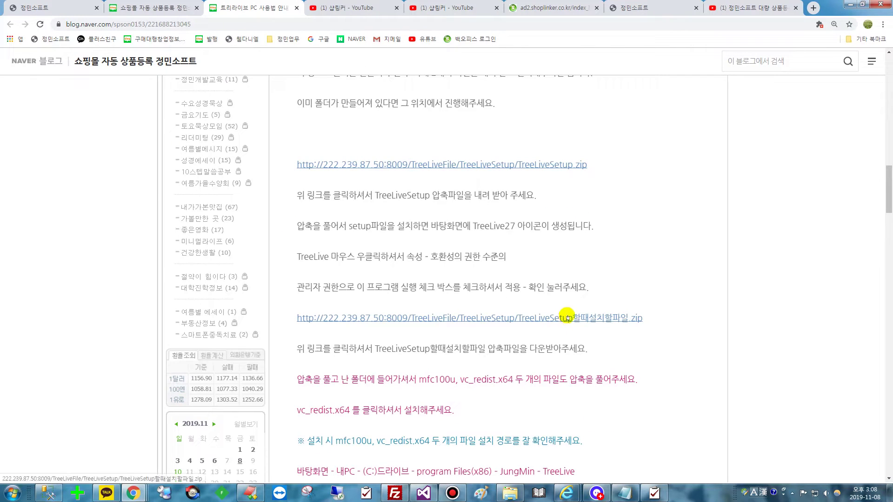
{"action": "scroll", "coordinate": [570, 325], "scroll_direction": "down", "scroll_amount": 3}
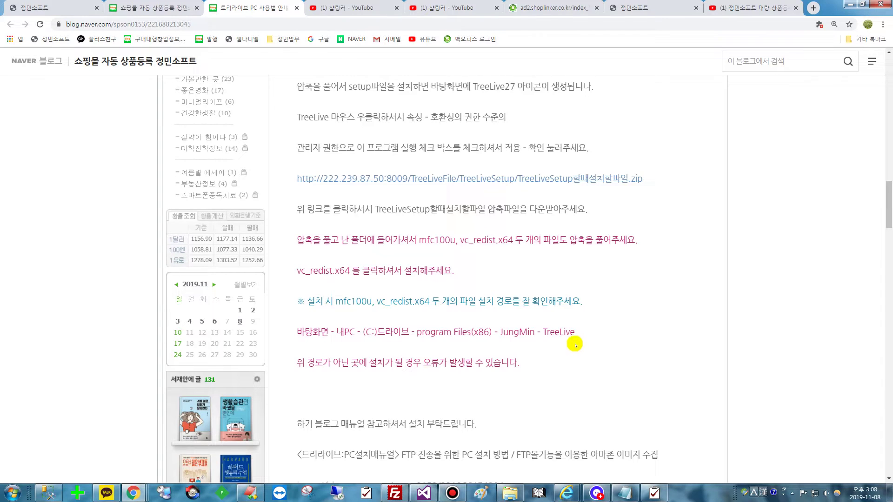
{"action": "scroll", "coordinate": [591, 319], "scroll_direction": "down", "scroll_amount": 6}
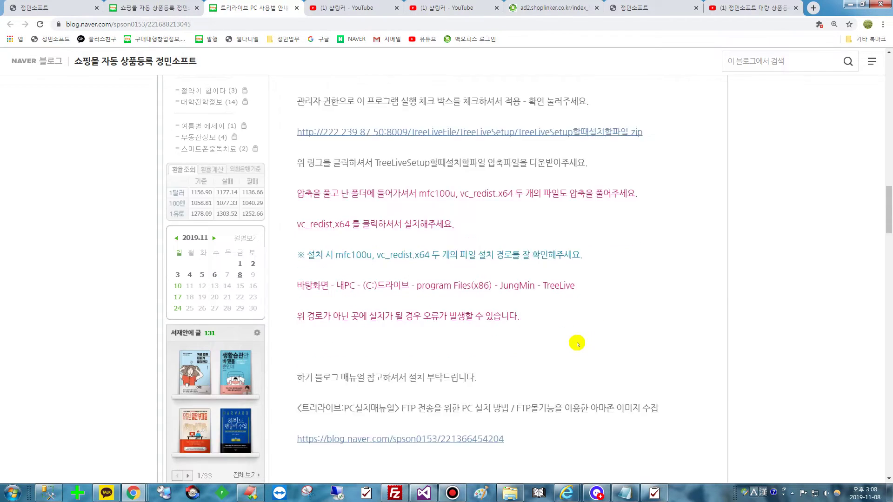
{"action": "scroll", "coordinate": [568, 367], "scroll_direction": "down", "scroll_amount": 7}
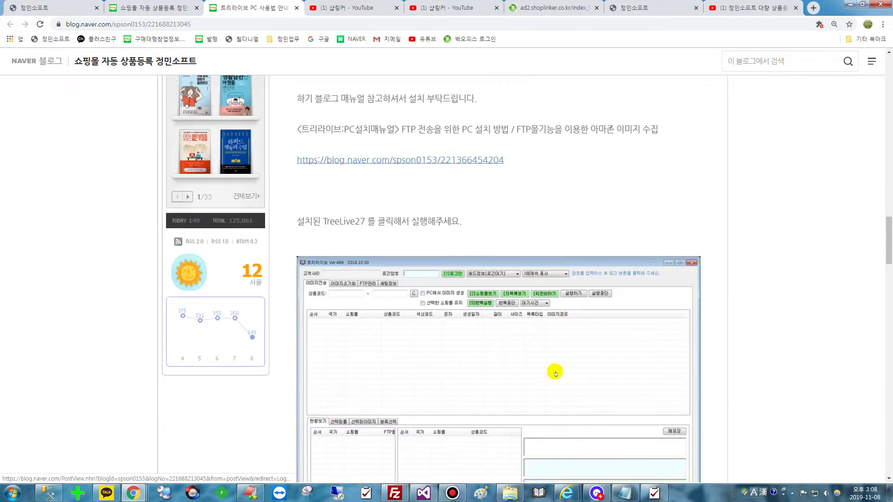
{"action": "scroll", "coordinate": [544, 361], "scroll_direction": "up", "scroll_amount": 5}
{"action": "scroll", "coordinate": [113, 236], "scroll_direction": "up", "scroll_amount": 6}
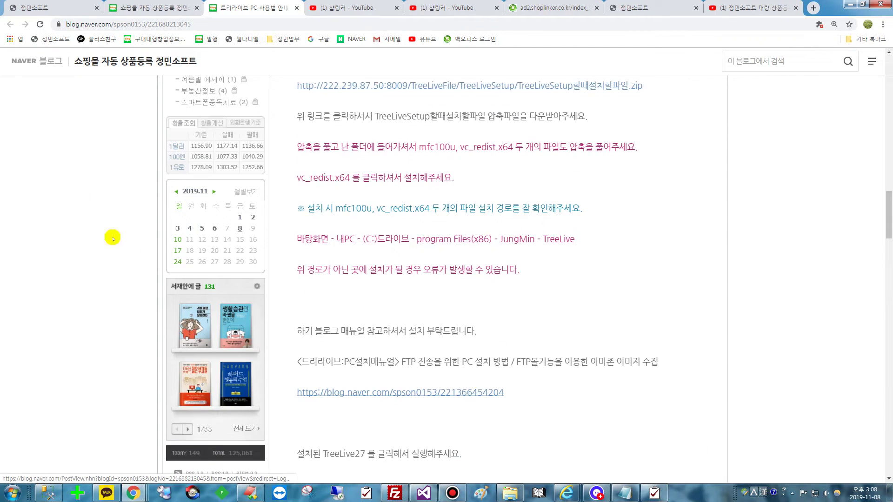
{"action": "scroll", "coordinate": [316, 242], "scroll_direction": "up", "scroll_amount": 2}
{"action": "scroll", "coordinate": [316, 243], "scroll_direction": "up", "scroll_amount": 8}
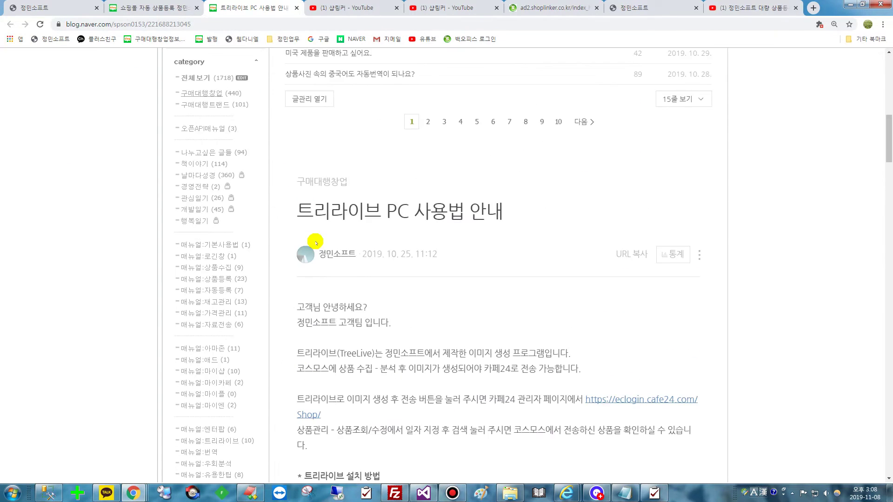
Search the blog for 트리라이브 again from the open post.
{"action": "left_click", "coordinate": [214, 222]}
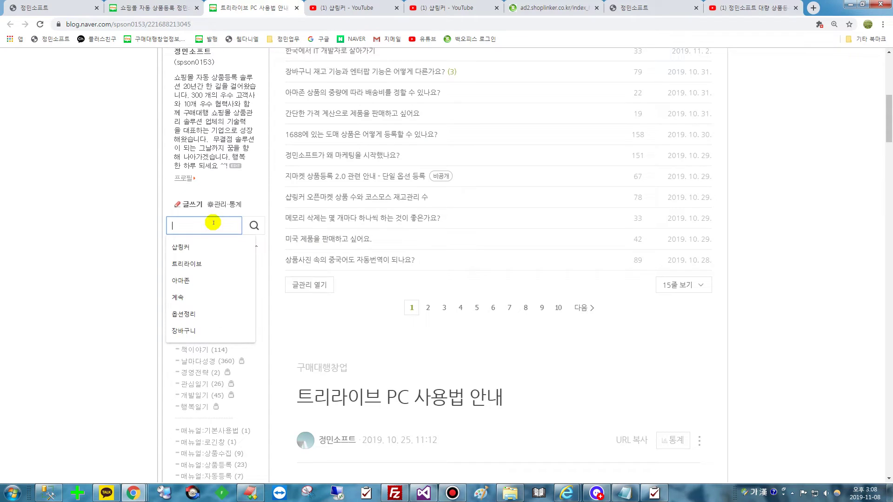
{"action": "key", "text": "Hangul"}
{"action": "type", "text": "트리랑이브"}
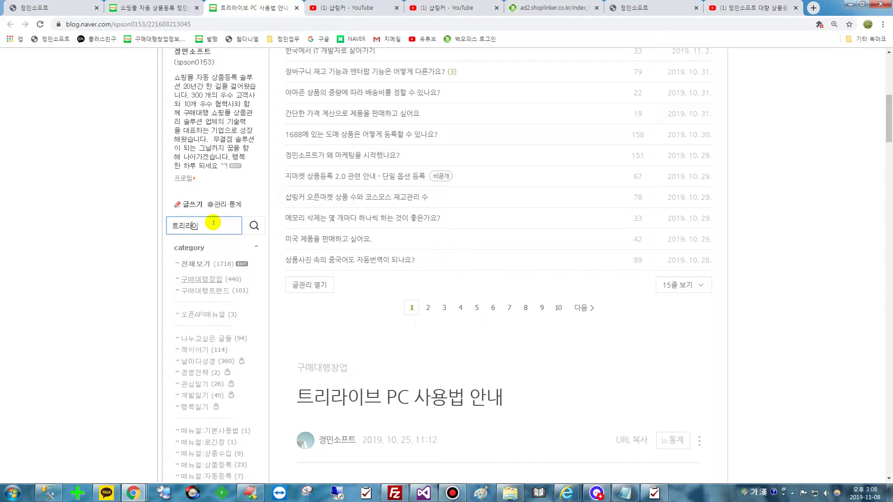
{"action": "left_click", "coordinate": [254, 227]}
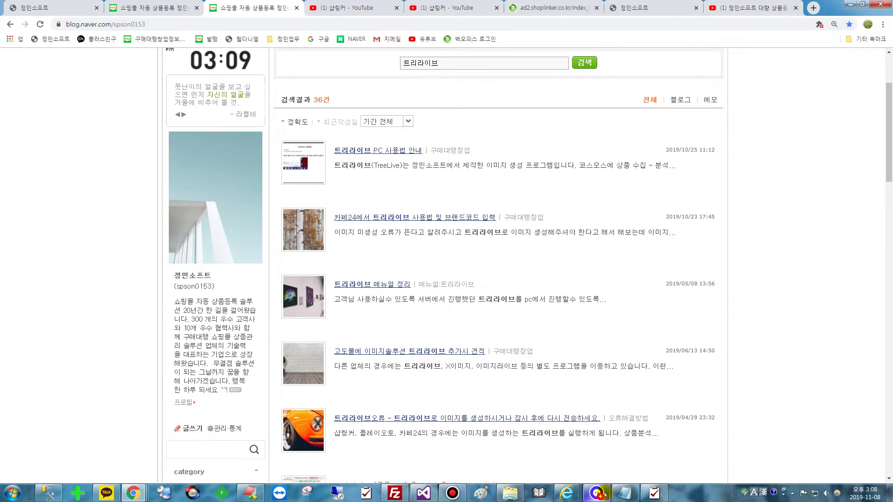
{"action": "mouse_move", "coordinate": [454, 494]}
{"action": "left_click", "coordinate": [447, 442]}
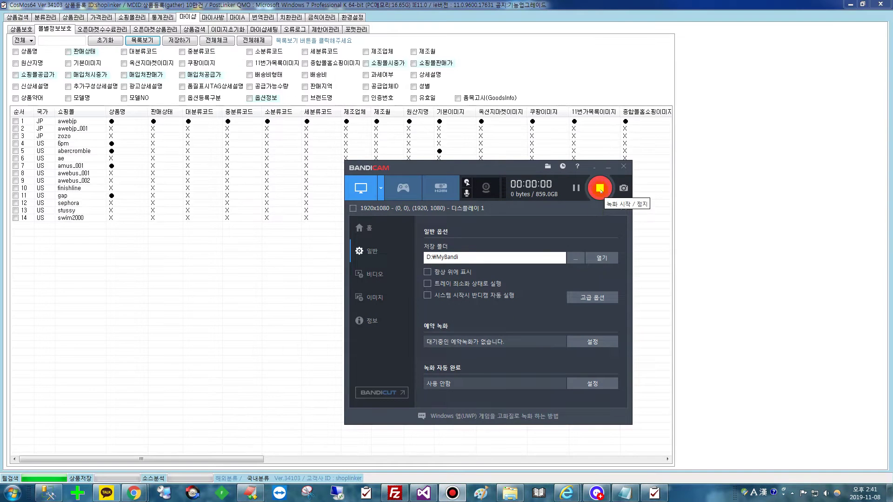
{"action": "left_click", "coordinate": [600, 188]}
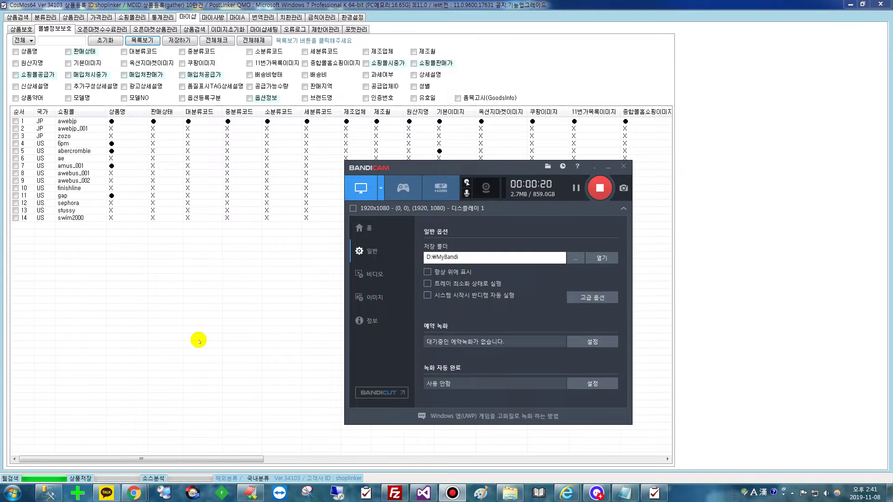
{"action": "left_click", "coordinate": [278, 301]}
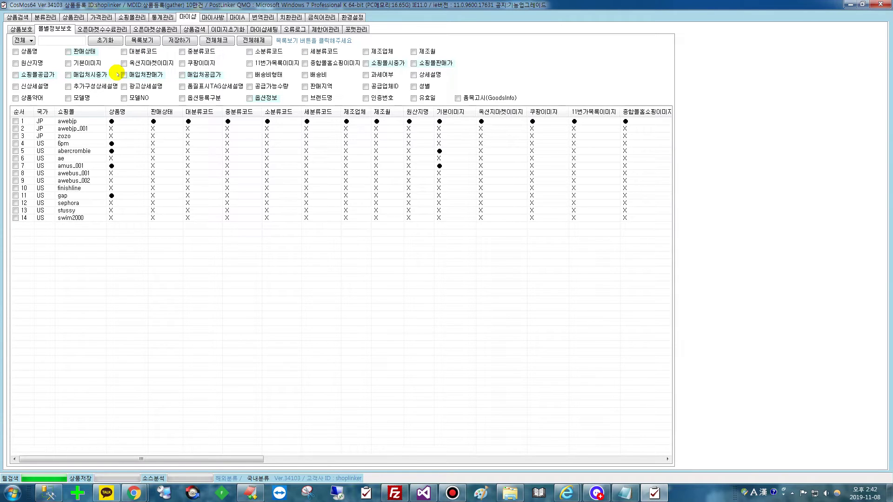
Select the awebjp mall and check all shopping malls in the per-mall information protection list.
{"action": "left_click", "coordinate": [94, 121]}
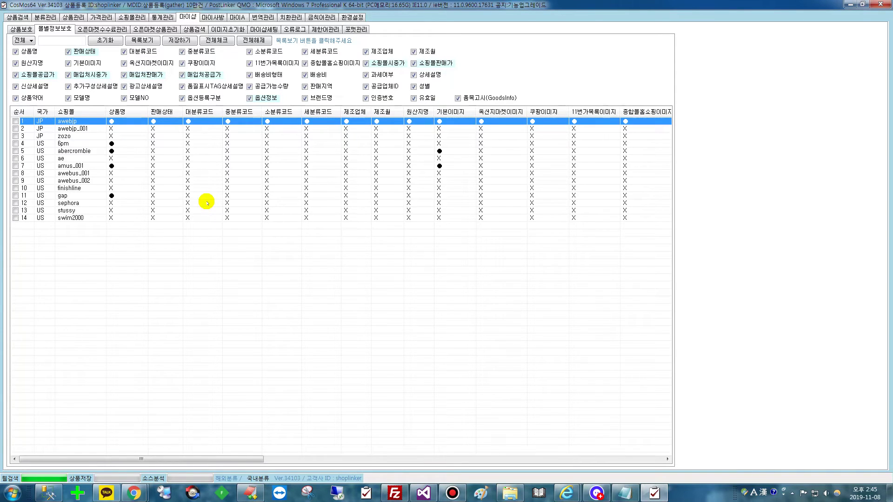
{"action": "left_click", "coordinate": [22, 110]}
{"action": "left_click", "coordinate": [220, 41]}
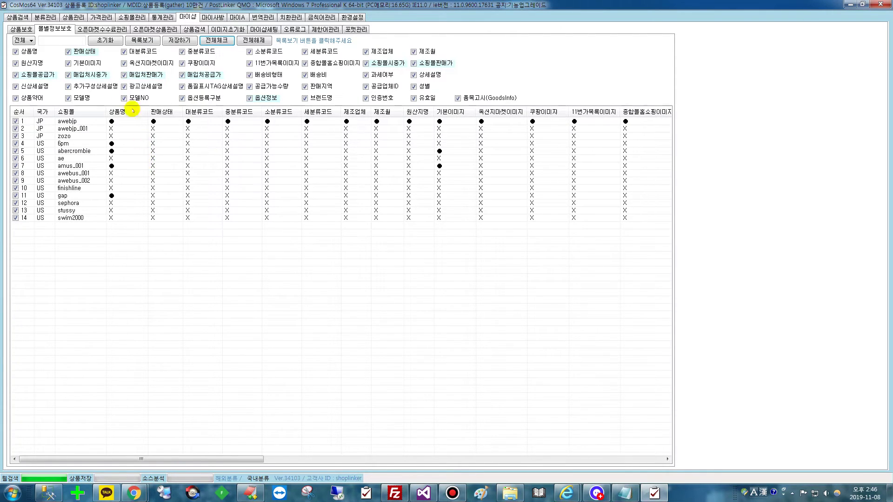
Exclude 판매상태, 옵션정보, 쇼핑몰 시중가/판매가/공급가 and 매입처 시중가/판매가/공급가 from protection, and save it for the checked malls.
{"action": "left_click", "coordinate": [83, 51]}
{"action": "left_click", "coordinate": [89, 71]}
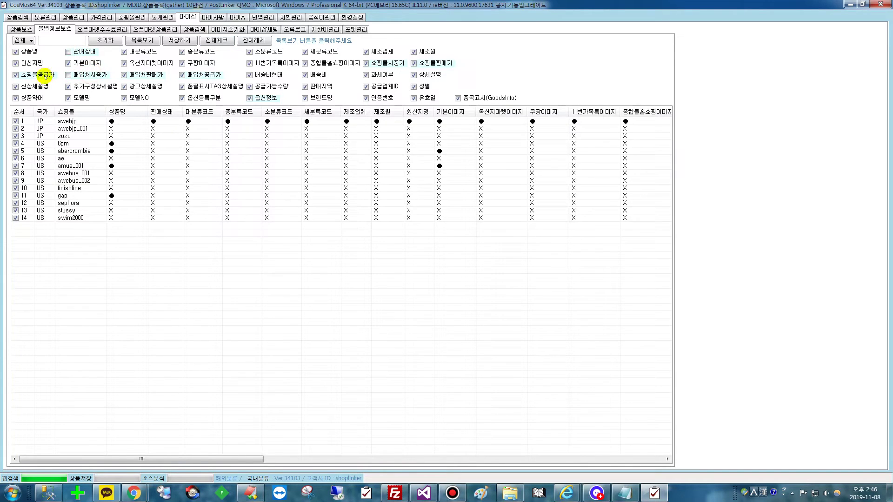
{"action": "left_click", "coordinate": [40, 75]}
{"action": "left_click", "coordinate": [139, 75]}
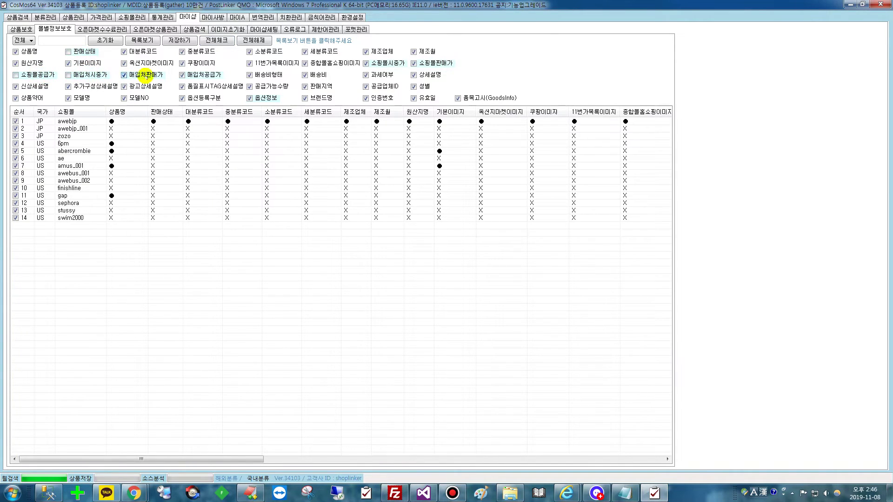
{"action": "left_click", "coordinate": [203, 75]}
{"action": "left_click", "coordinate": [263, 97]}
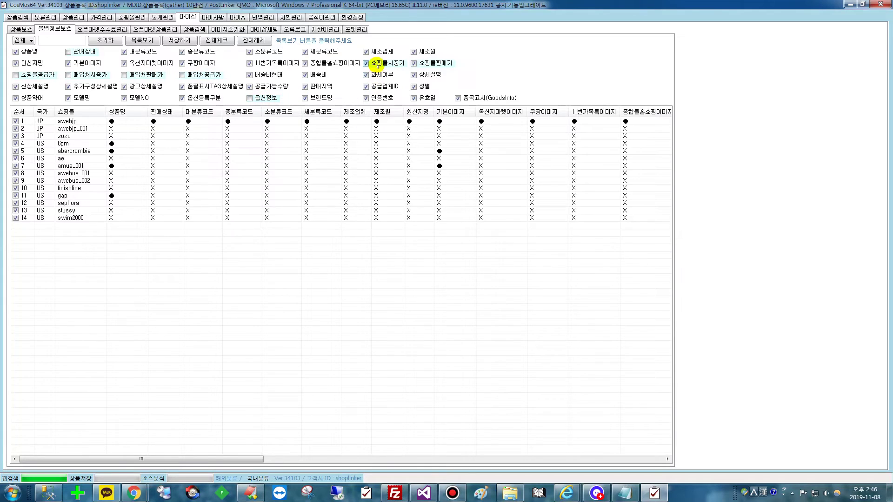
{"action": "left_click", "coordinate": [372, 64]}
{"action": "left_click", "coordinate": [433, 65]}
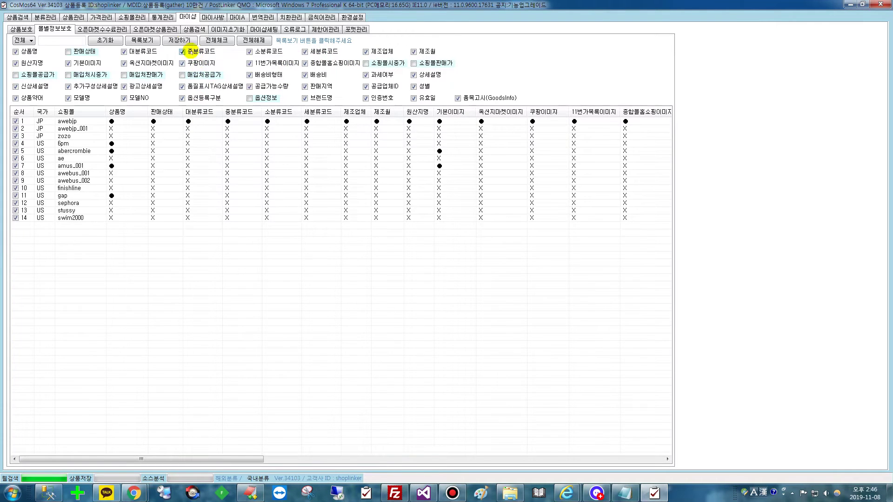
{"action": "left_click", "coordinate": [181, 41]}
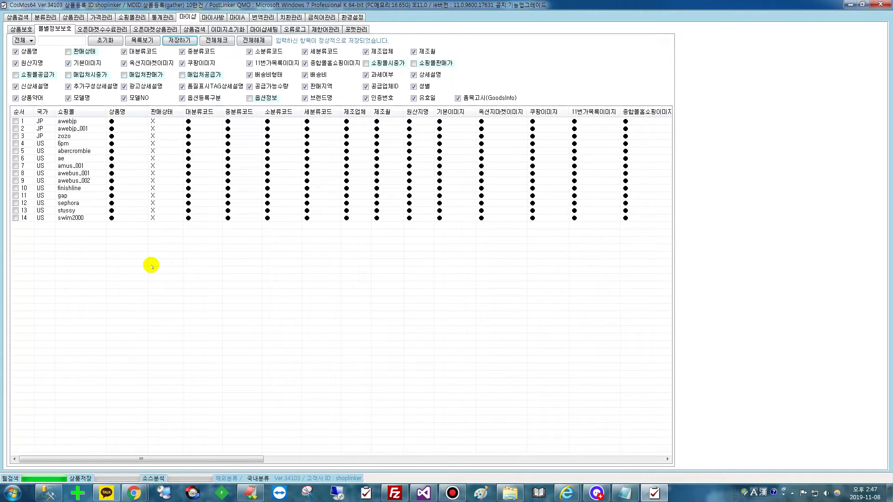
Open 오픈마켓수수료관리 and choose 스토어팜 as the market to adjust.
{"action": "left_click", "coordinate": [115, 30]}
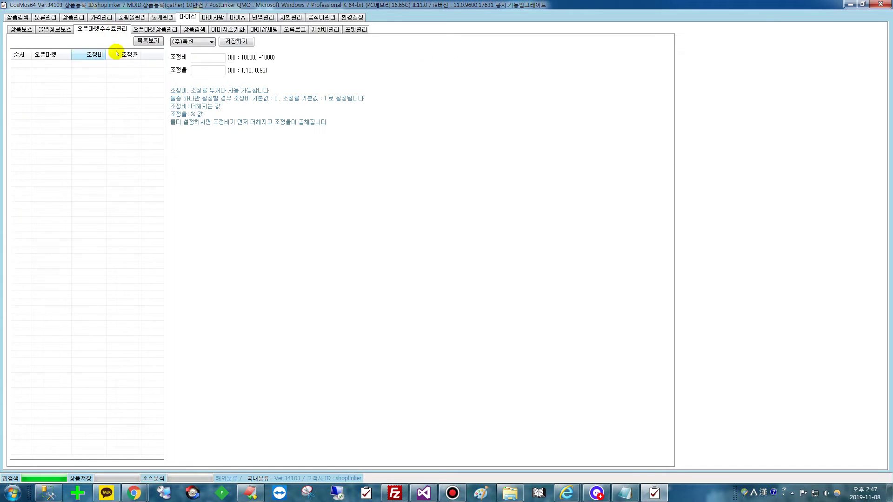
{"action": "left_click", "coordinate": [191, 42]}
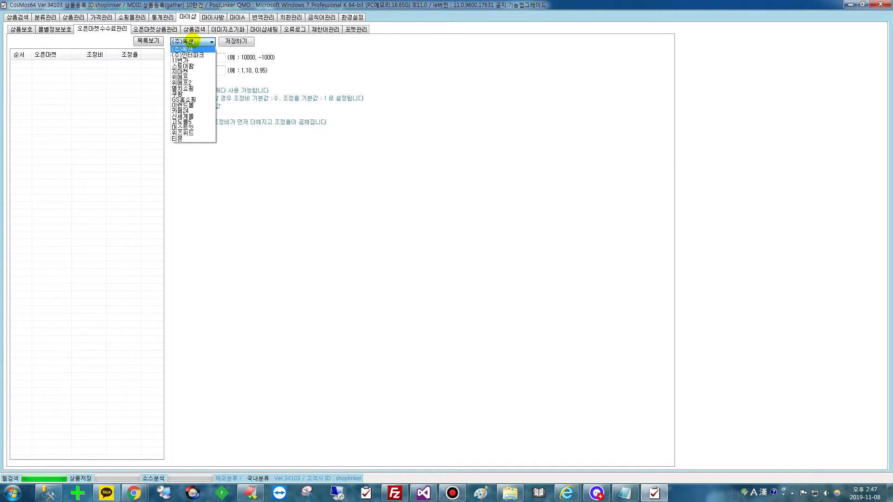
{"action": "left_click", "coordinate": [197, 49]}
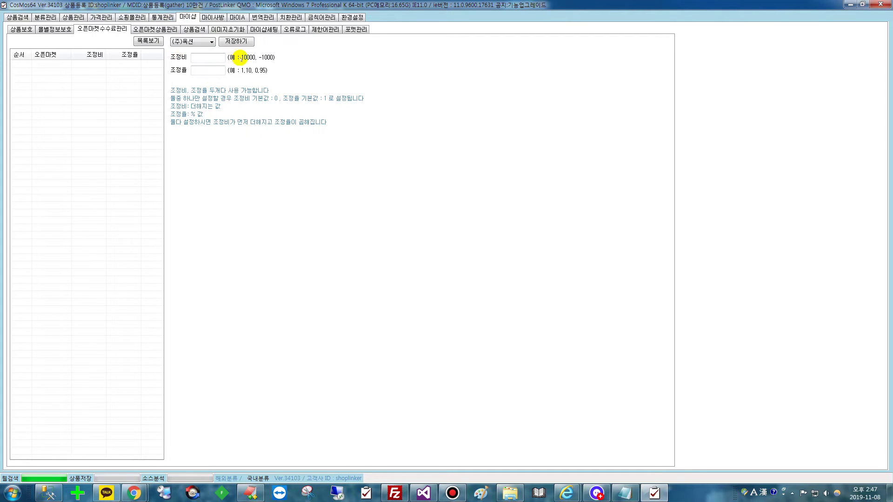
{"action": "left_click", "coordinate": [201, 42]}
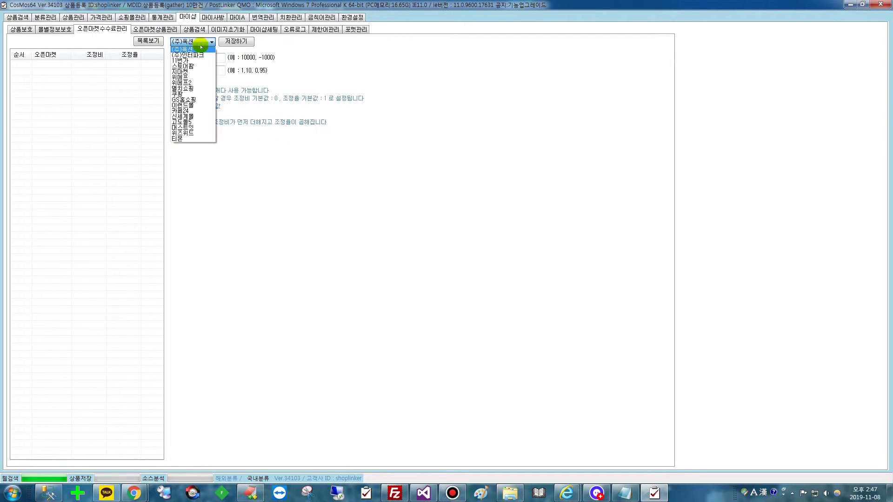
{"action": "left_click", "coordinate": [199, 66]}
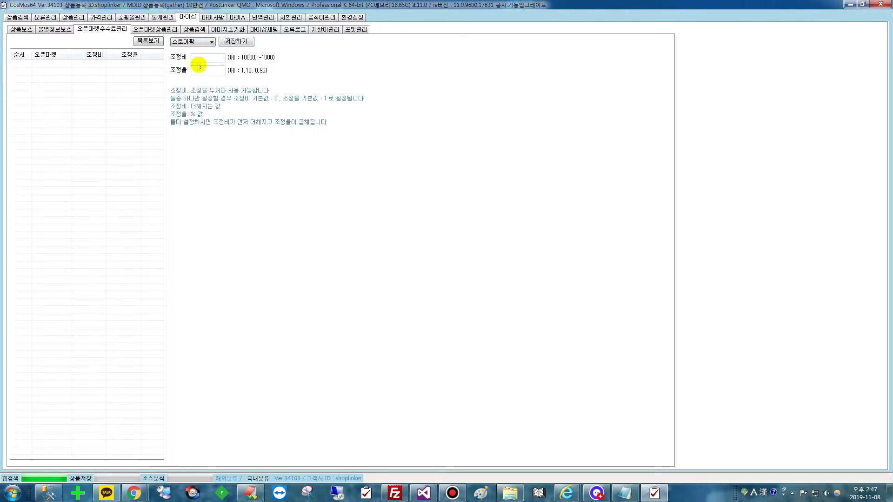
{"action": "left_click", "coordinate": [200, 41]}
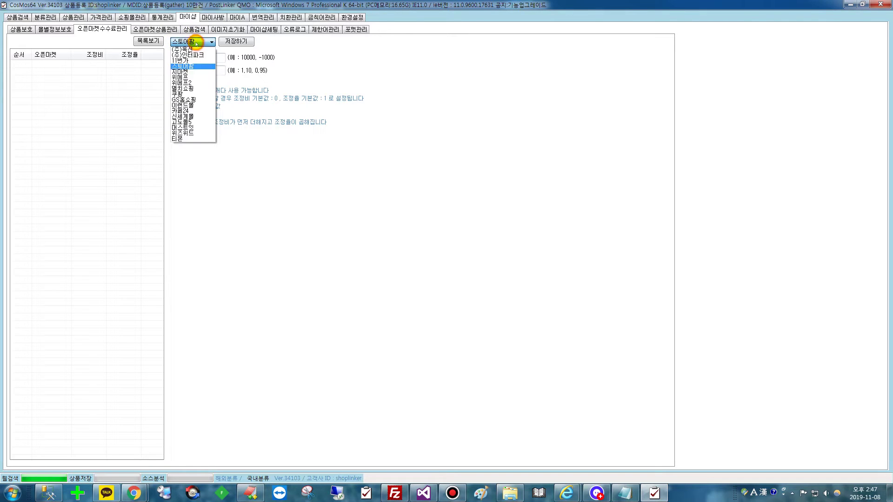
{"action": "left_click", "coordinate": [196, 66]}
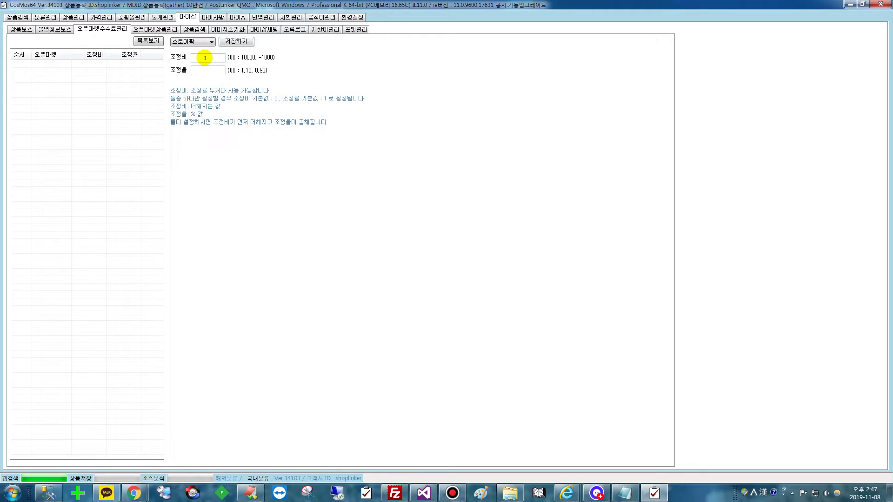
Set 스토어팜's 조정비 to 0 and 조정율 to 1.12, and save the commission setting.
{"action": "left_click", "coordinate": [205, 58]}
{"action": "type", "text": "1.12"}
{"action": "double_click", "coordinate": [210, 57]}
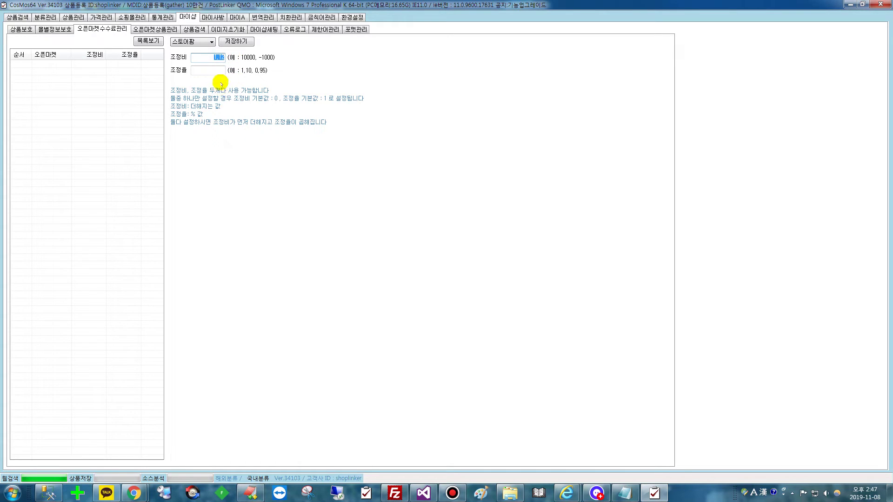
{"action": "key", "text": "ctrl+x"}
{"action": "left_click", "coordinate": [208, 71]}
{"action": "key", "text": "ctrl+v"}
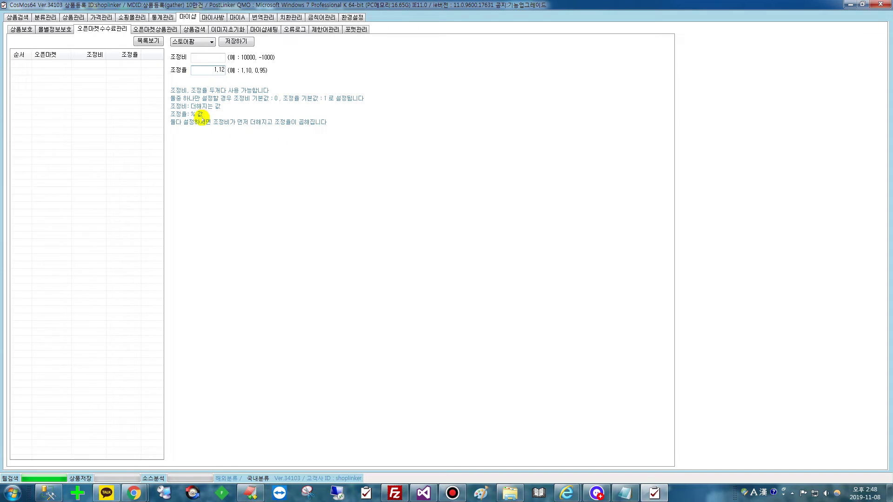
{"action": "left_click", "coordinate": [223, 58]}
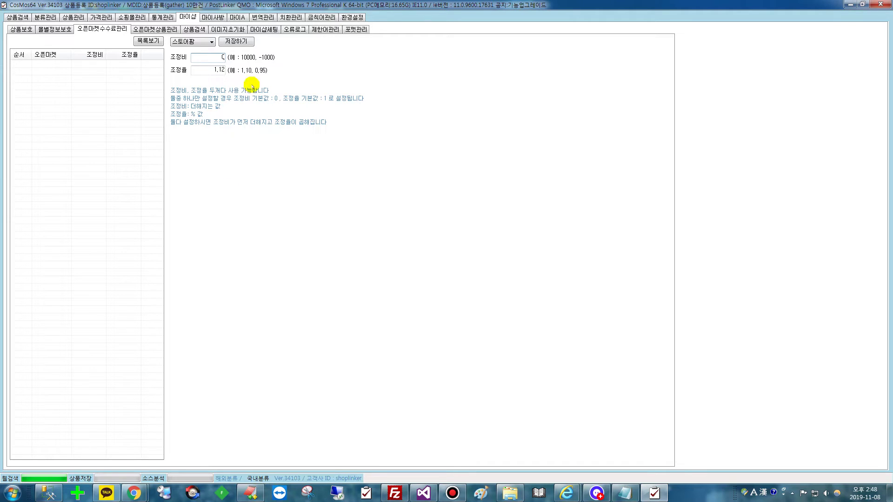
{"action": "left_click", "coordinate": [241, 40]}
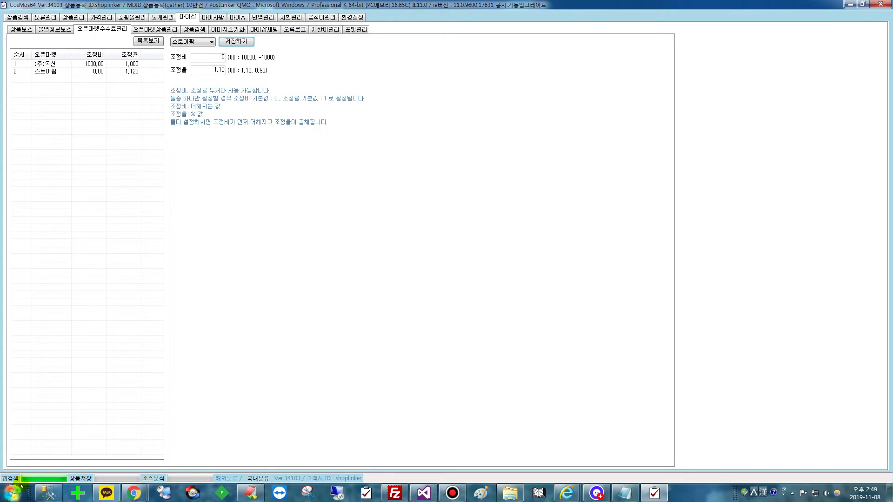
Switch to EditPlus and clear all text from the untitled HTML document.
{"action": "left_click", "coordinate": [251, 493]}
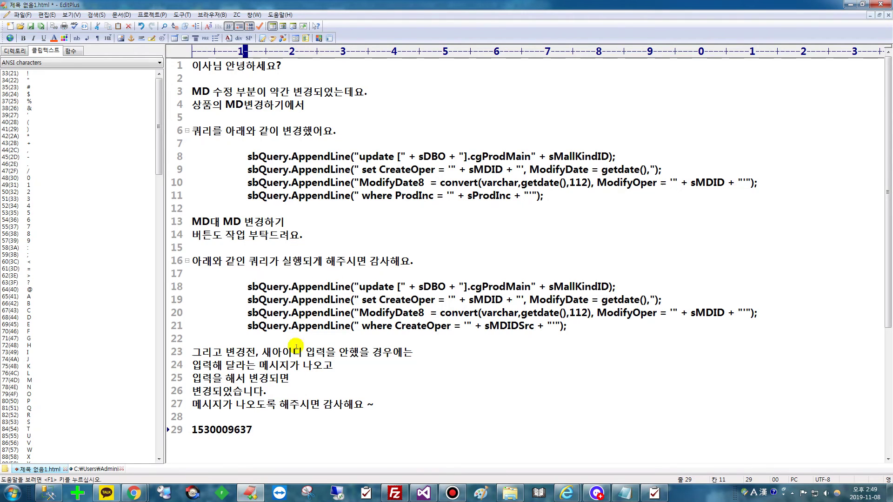
{"action": "key", "text": "ctrl+a"}
{"action": "key", "text": "Delete"}
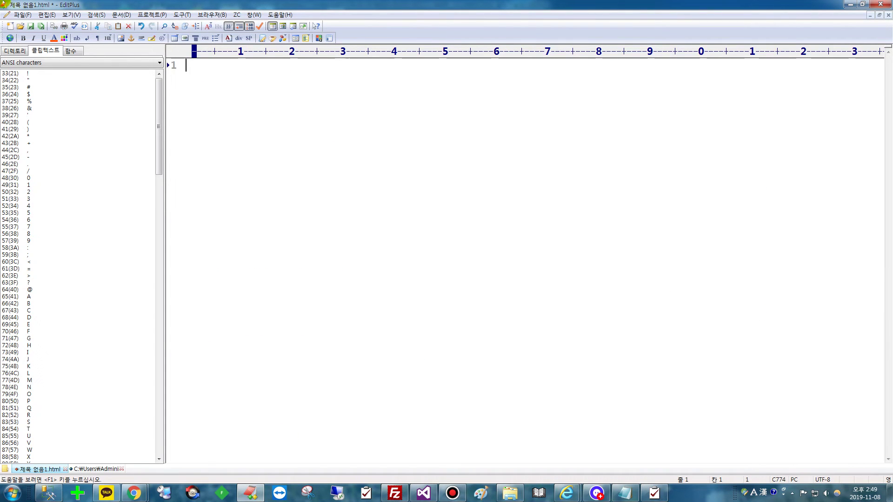
Write the price formula (100 +5)*1000 + 8000 on the first line.
{"action": "type", "text": "100 *"}
{"action": "key", "text": "BackSpace"}
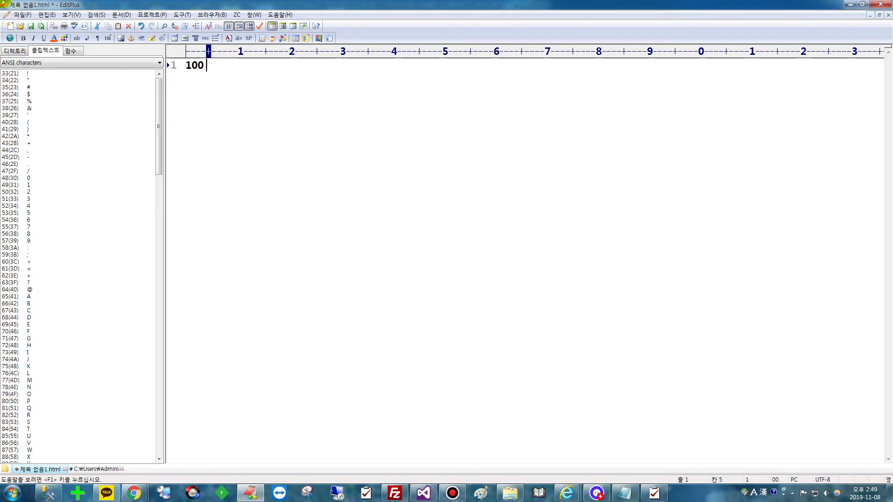
{"action": "type", "text": "+5"}
{"action": "key", "text": "Left"}
{"action": "key", "text": "Left"}
{"action": "key", "text": "Left"}
{"action": "key", "text": "Left"}
{"action": "key", "text": "Left"}
{"action": "key", "text": "Left"}
{"action": "type", "text": "("}
{"action": "key", "text": "Right"}
{"action": "key", "text": "Right"}
{"action": "key", "text": "Right"}
{"action": "key", "text": "Right"}
{"action": "key", "text": "Right"}
{"action": "key", "text": "Right"}
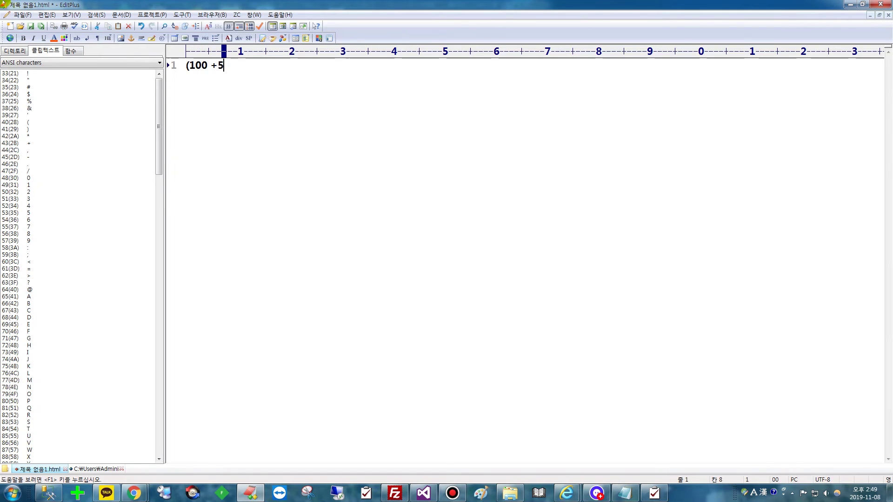
{"action": "type", "text": ")"}
{"action": "type", "text": "*1000"}
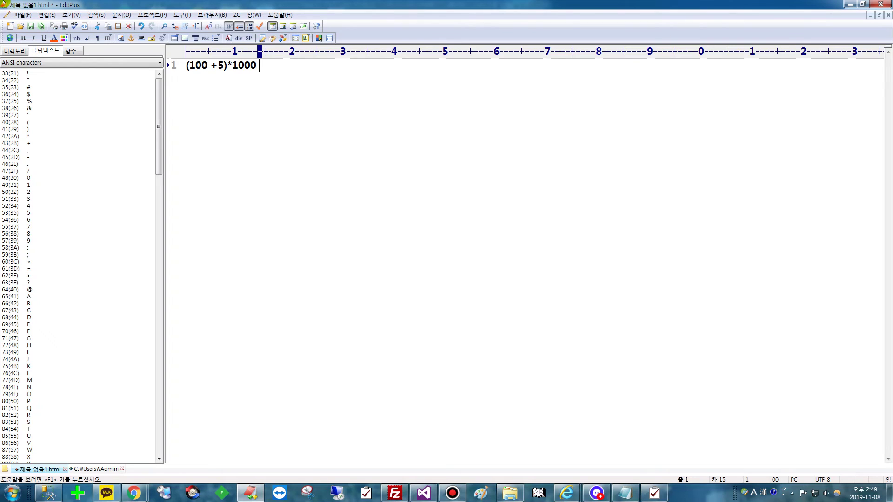
{"action": "type", "text": "+ 8000 +"}
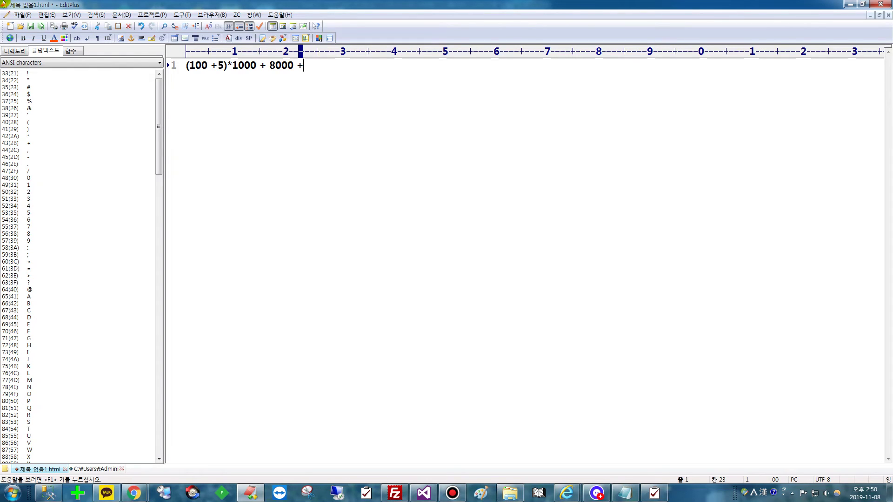
{"action": "key", "text": "BackSpace"}
Enclose (100 +5)*1000 in an outer pair of parentheses and multiply it by 1.15 before the + 8000.
{"action": "left_click", "coordinate": [187, 65]}
{"action": "type", "text": "("}
{"action": "key", "text": "Right"}
{"action": "key", "text": "Right"}
{"action": "key", "text": "Right"}
{"action": "key", "text": "Right"}
{"action": "key", "text": "Right"}
{"action": "key", "text": "Right"}
{"action": "key", "text": "Right"}
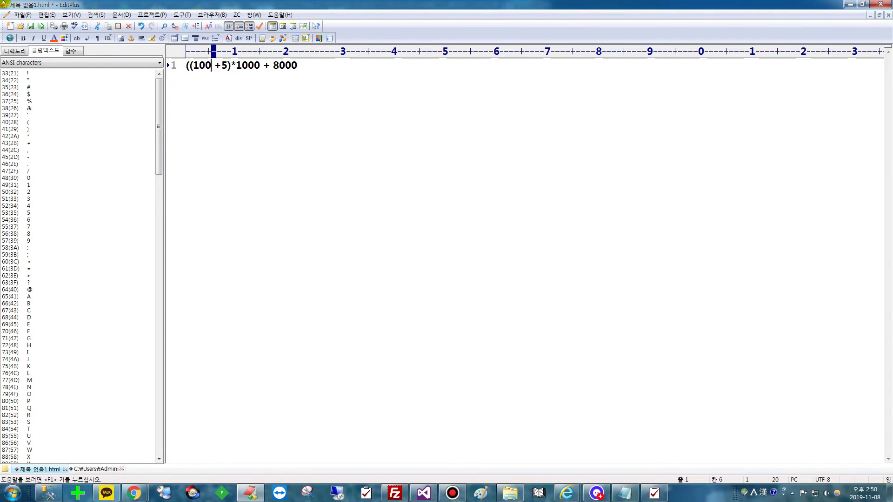
{"action": "key", "text": "Right"}
{"action": "key", "text": "Right"}
{"action": "key", "text": "Right"}
{"action": "key", "text": "Right"}
{"action": "key", "text": "Right"}
{"action": "key", "text": "Right"}
{"action": "type", "text": ") "}
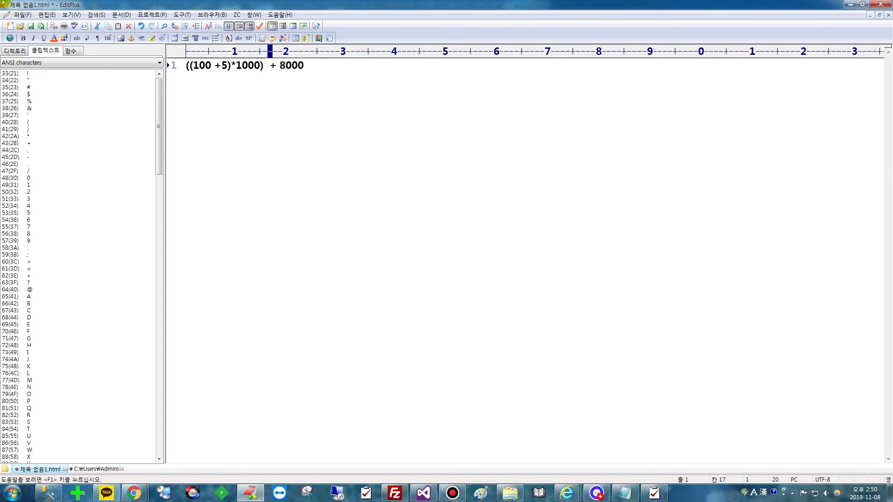
{"action": "type", "text": "* 1."}
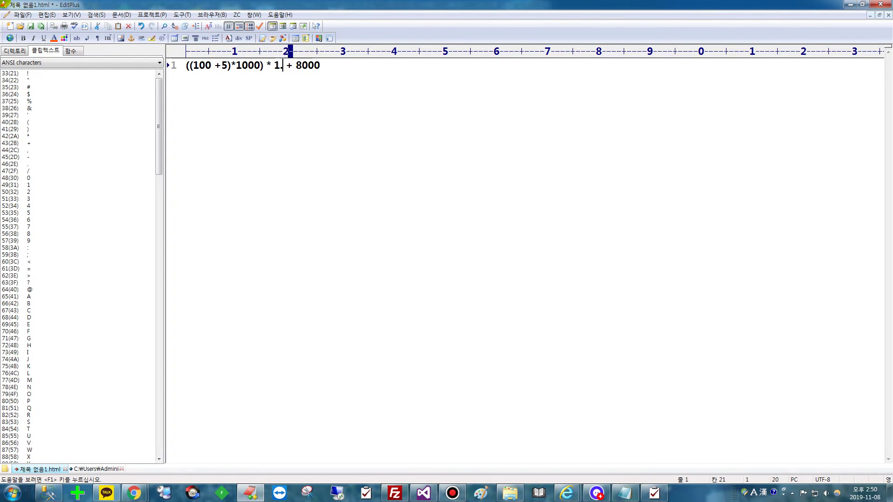
{"action": "type", "text": "15"}
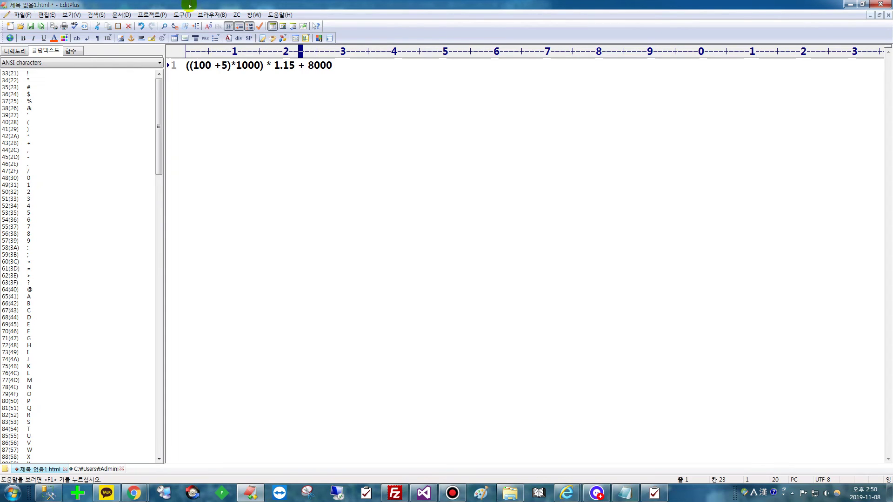
Wrap the whole formula in curly braces, multiply it by 1.12, and highlight that 1.12 factor.
{"action": "left_click_drag", "start_coordinate": [371, 81], "coordinate": [159, 81]}
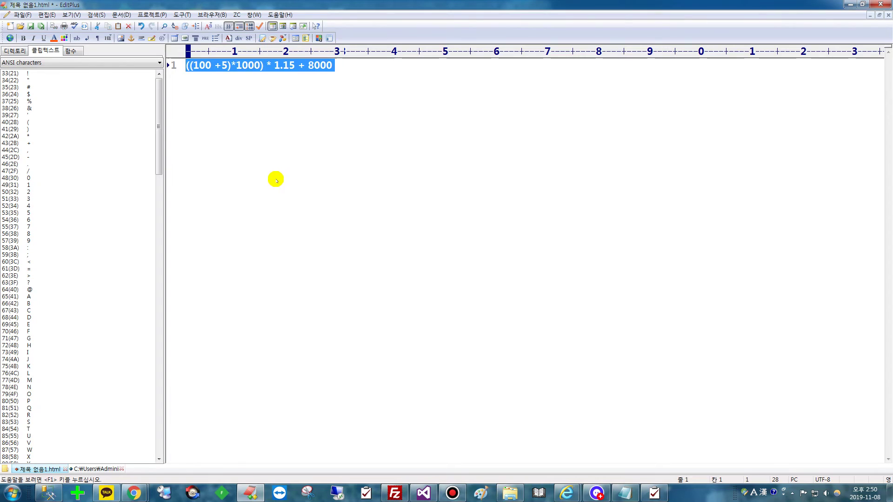
{"action": "left_click", "coordinate": [276, 184]}
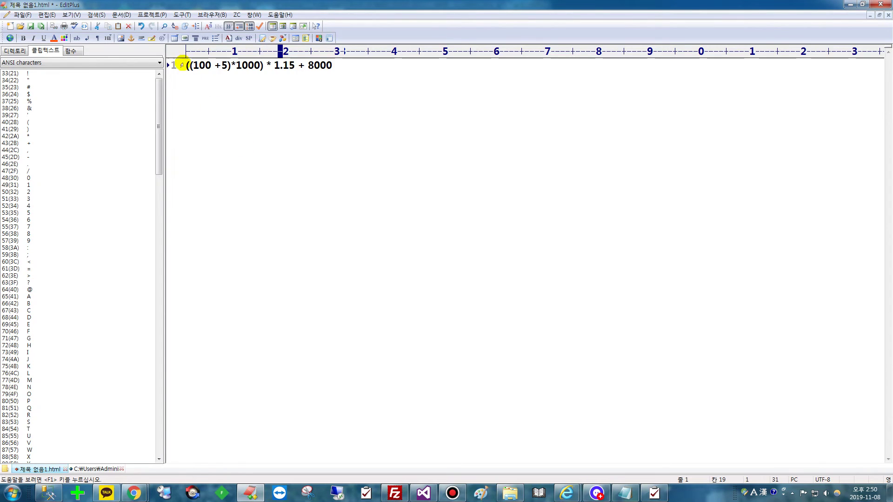
{"action": "left_click", "coordinate": [185, 67]}
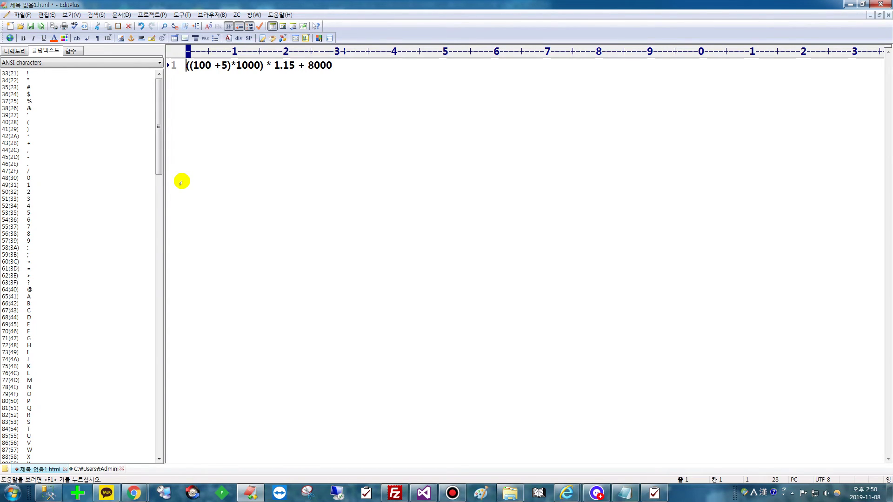
{"action": "type", "text": "{"}
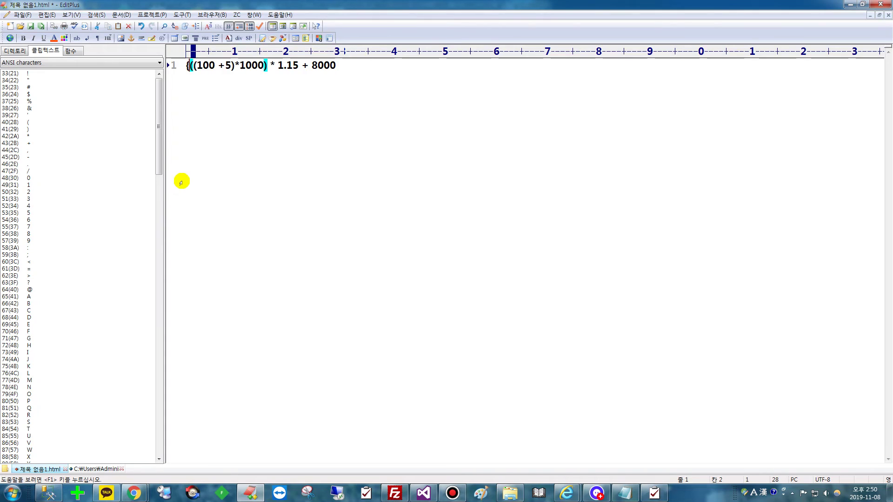
{"action": "left_click", "coordinate": [343, 69]}
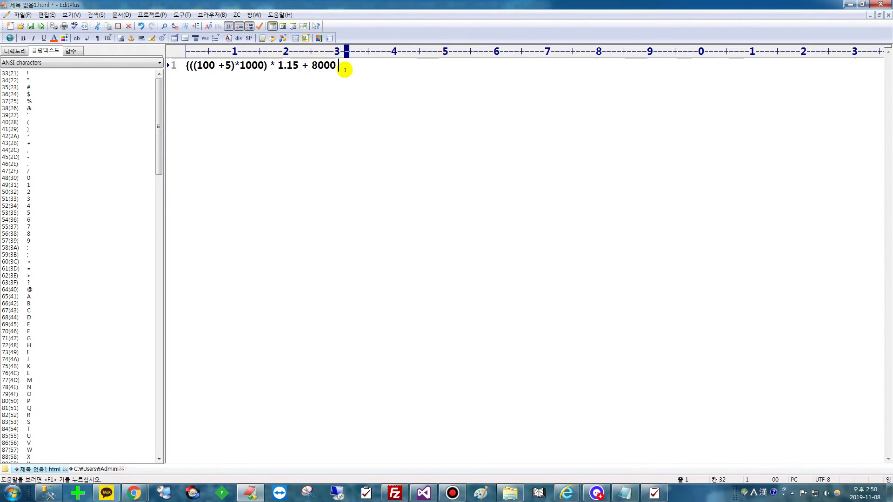
{"action": "type", "text": "} "}
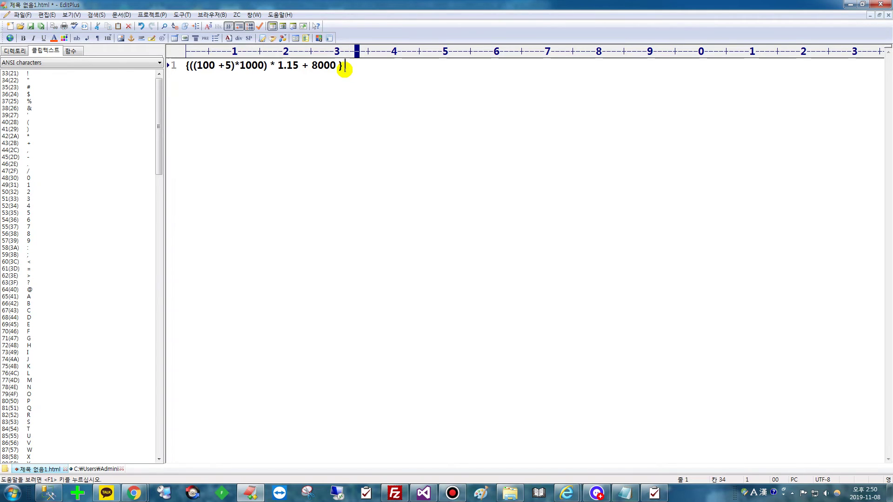
{"action": "type", "text": "*1.12"}
{"action": "left_click_drag", "start_coordinate": [349, 65], "coordinate": [386, 65]}
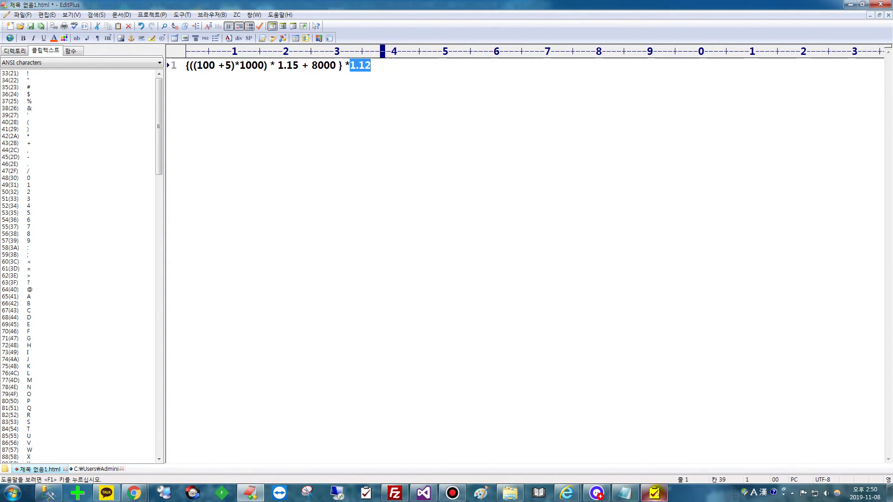
Switch to CosMos64's open market commission settings and restart the screen recording in Bandicam.
{"action": "left_click", "coordinate": [653, 494]}
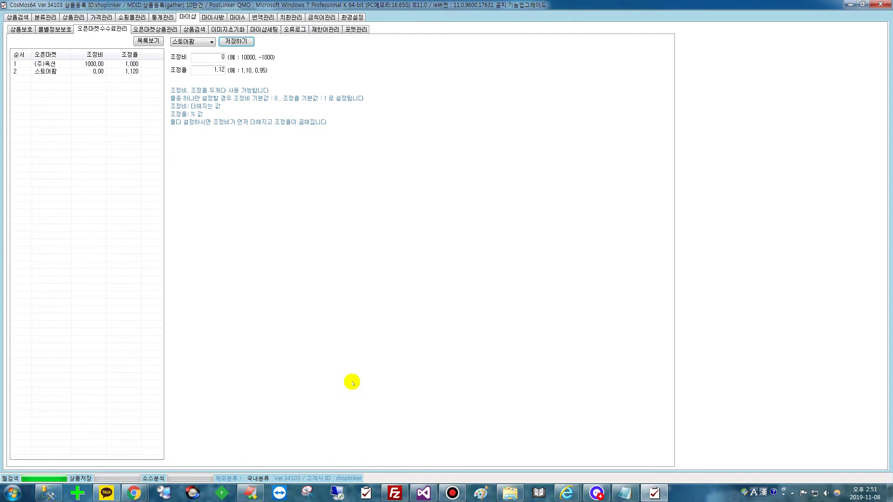
{"action": "left_click", "coordinate": [451, 494]}
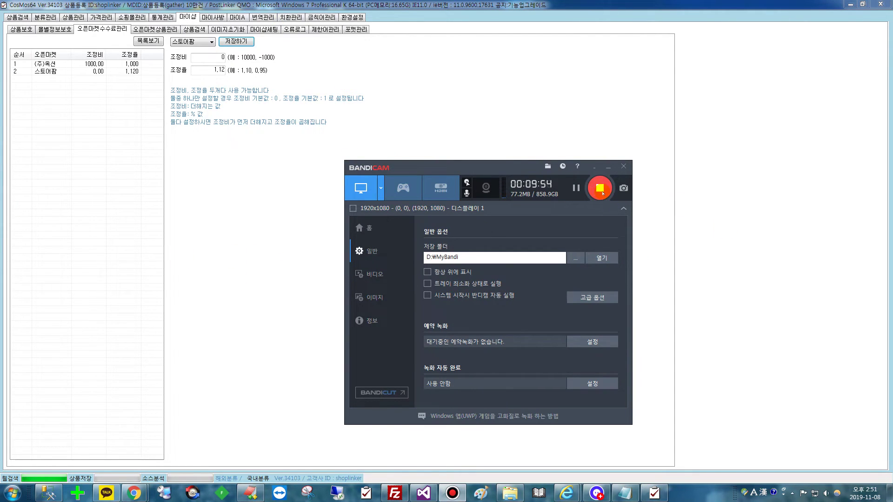
{"action": "left_click", "coordinate": [601, 188]}
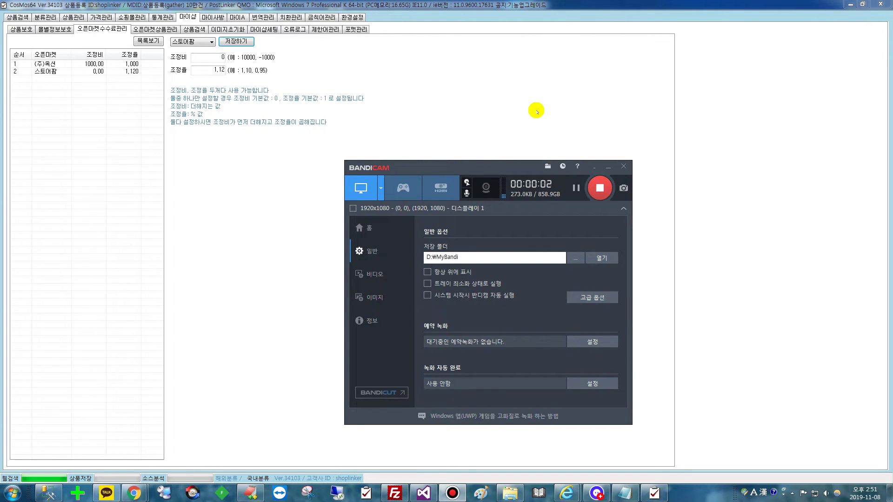
{"action": "left_click", "coordinate": [536, 113]}
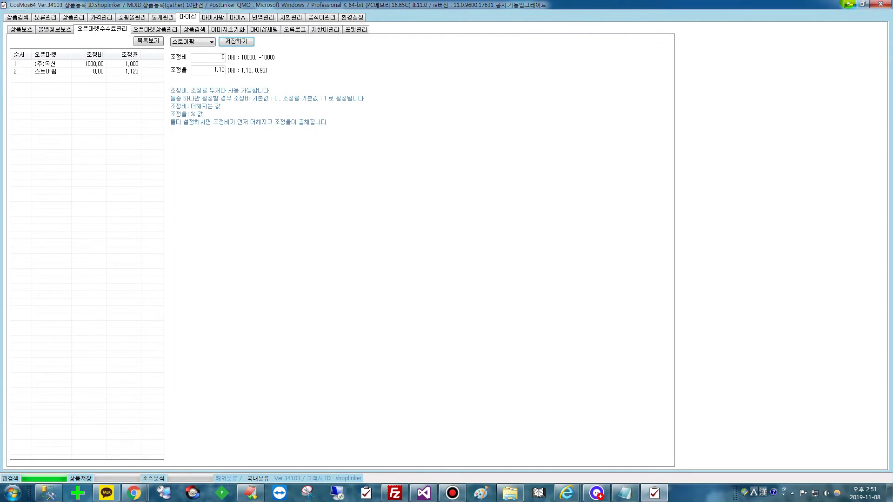
Minimize CosMos64, open a new Chrome window and search Google for 샵링커.
{"action": "left_click", "coordinate": [849, 3]}
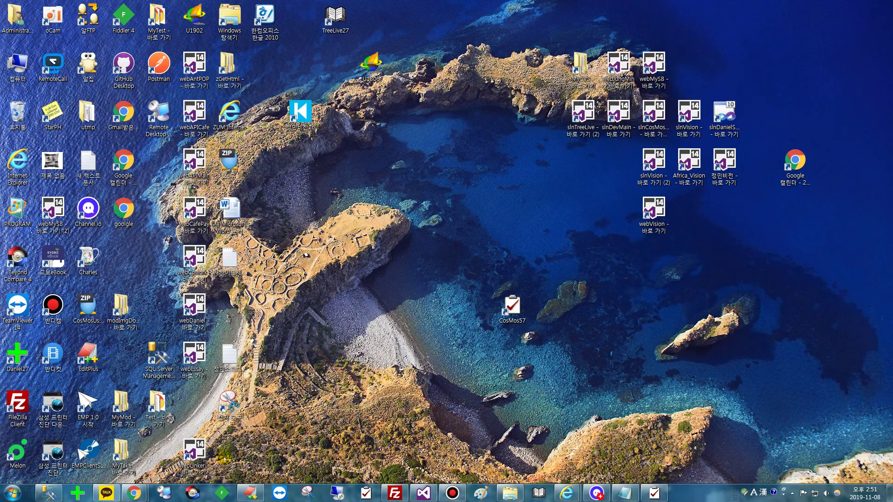
{"action": "right_click", "coordinate": [133, 494]}
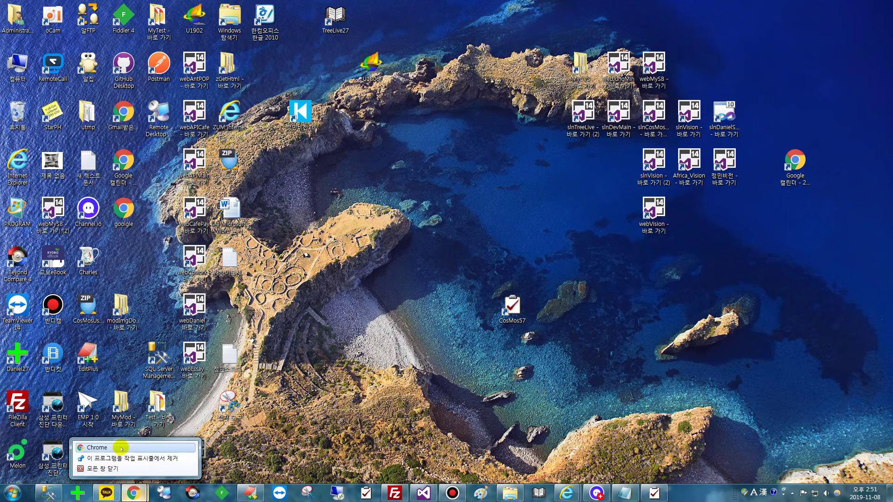
{"action": "left_click", "coordinate": [123, 460]}
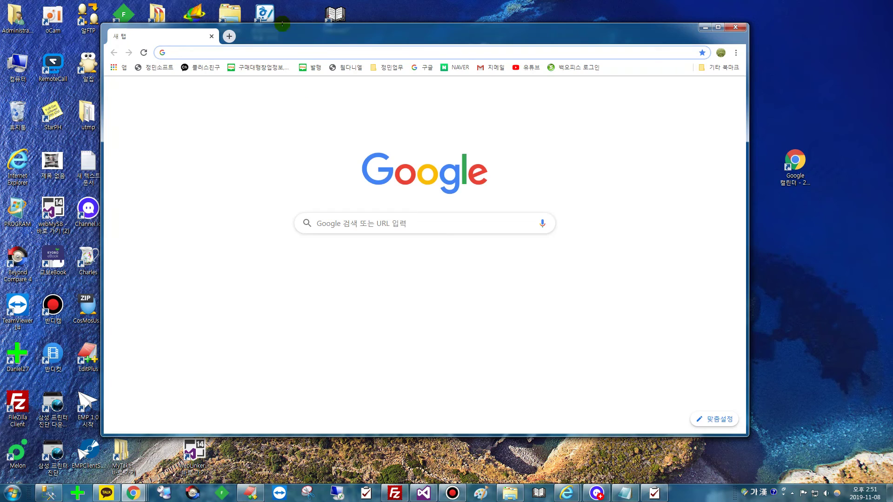
{"action": "left_click", "coordinate": [305, 53]}
{"action": "type", "text": "샵링ㅋㅓ"}
{"action": "key", "text": "Return"}
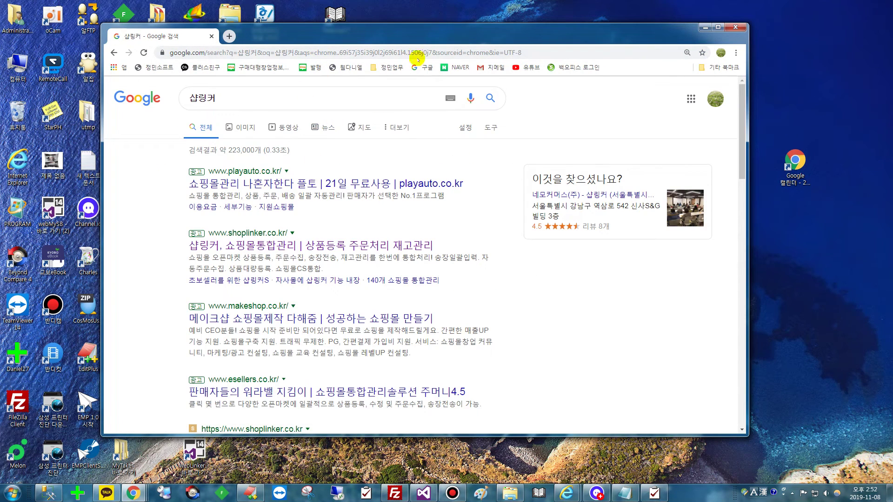
{"action": "left_click", "coordinate": [262, 246]}
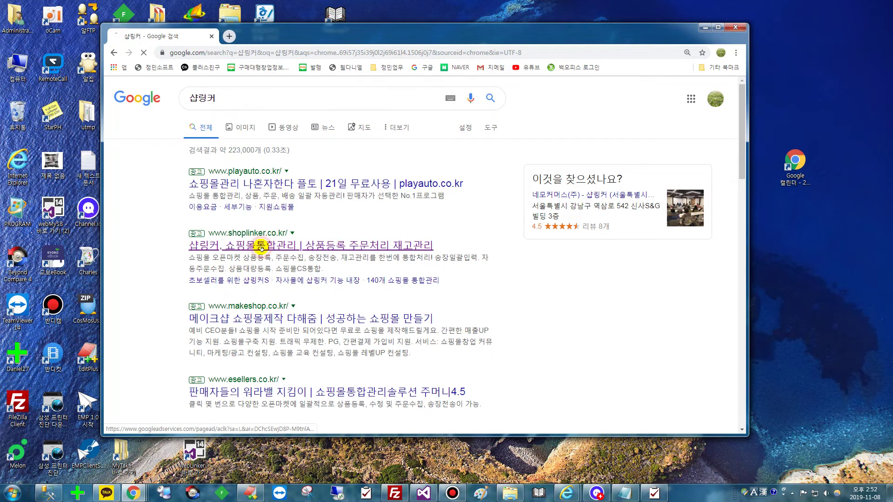
{"action": "double_click", "coordinate": [411, 28]}
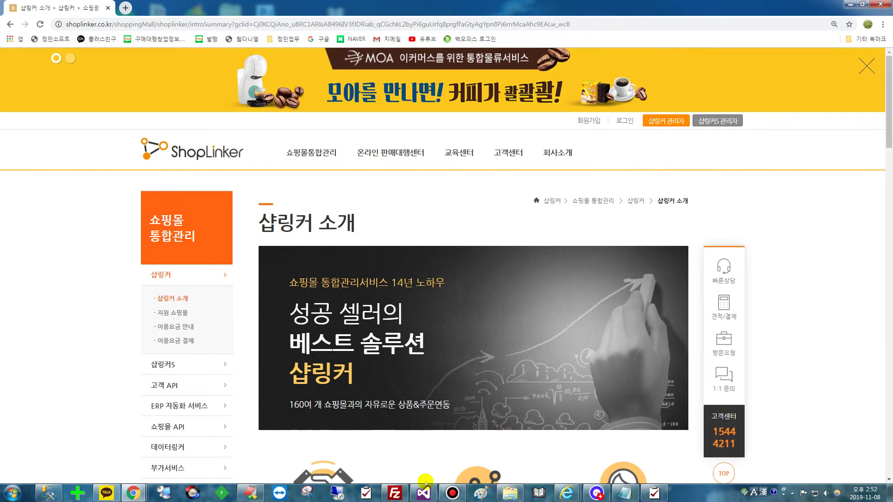
{"action": "scroll", "coordinate": [102, 314], "scroll_direction": "down", "scroll_amount": 1}
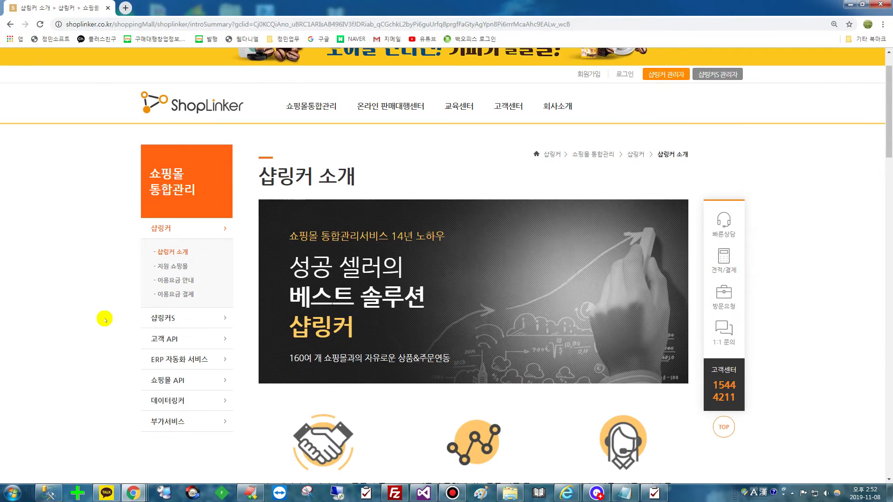
Open ShopLinker's 지원 쇼핑몰 page and look through the supported open market and social malls.
{"action": "left_click", "coordinate": [175, 267]}
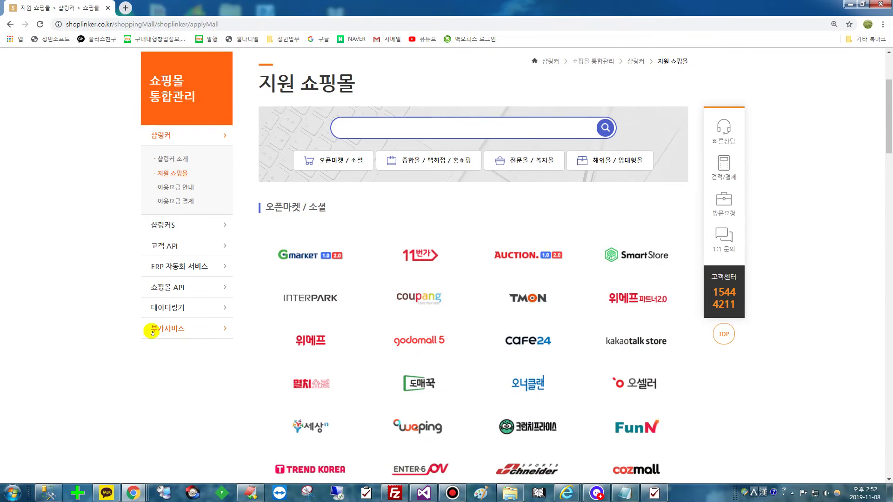
{"action": "scroll", "coordinate": [142, 397], "scroll_direction": "down", "scroll_amount": 3}
{"action": "scroll", "coordinate": [140, 388], "scroll_direction": "up", "scroll_amount": 1}
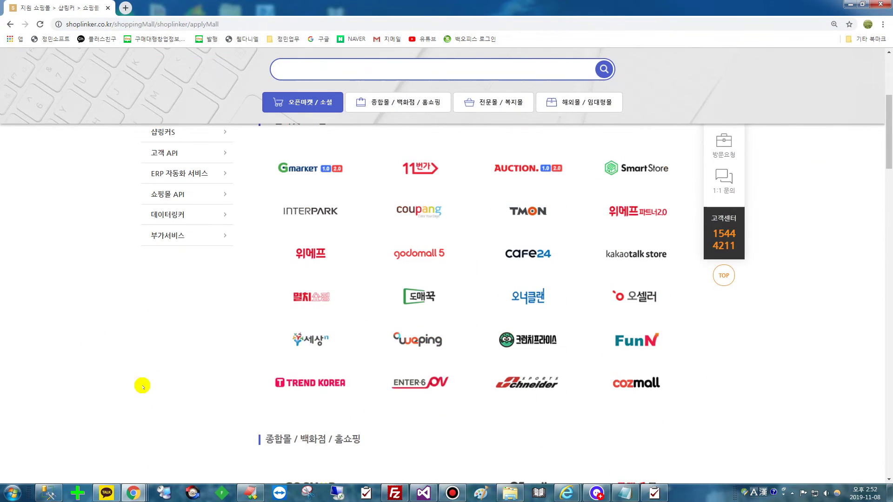
{"action": "scroll", "coordinate": [138, 382], "scroll_direction": "up", "scroll_amount": 1}
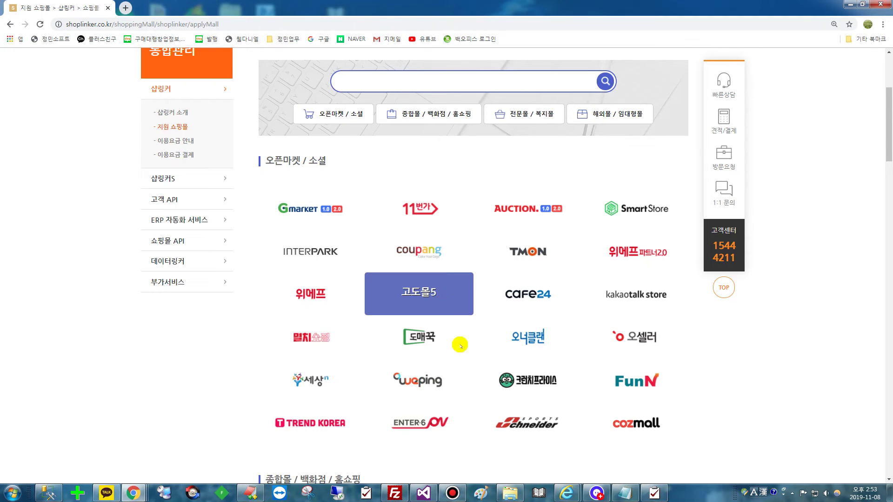
{"action": "scroll", "coordinate": [517, 247], "scroll_direction": "up", "scroll_amount": 4}
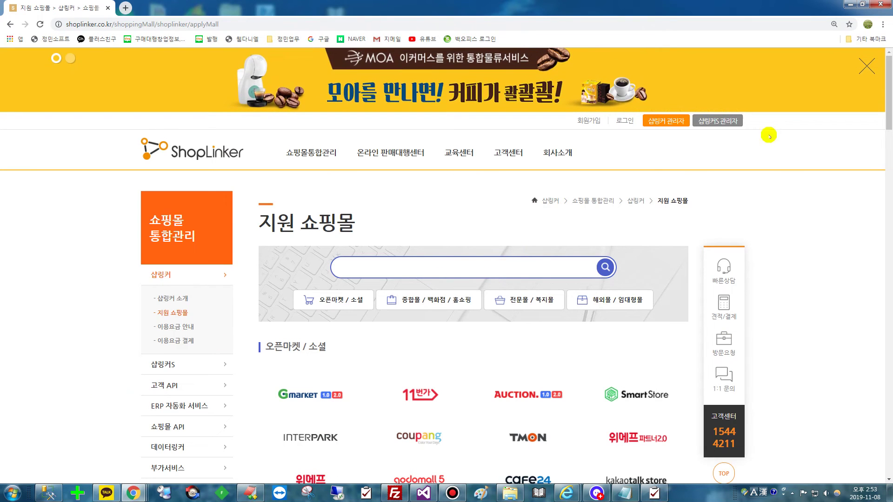
Open the 샵링커 관리자 and 샵링커S 관리자 login pages in separate browser tabs.
{"action": "left_click", "coordinate": [678, 121]}
{"action": "left_click", "coordinate": [536, 105]}
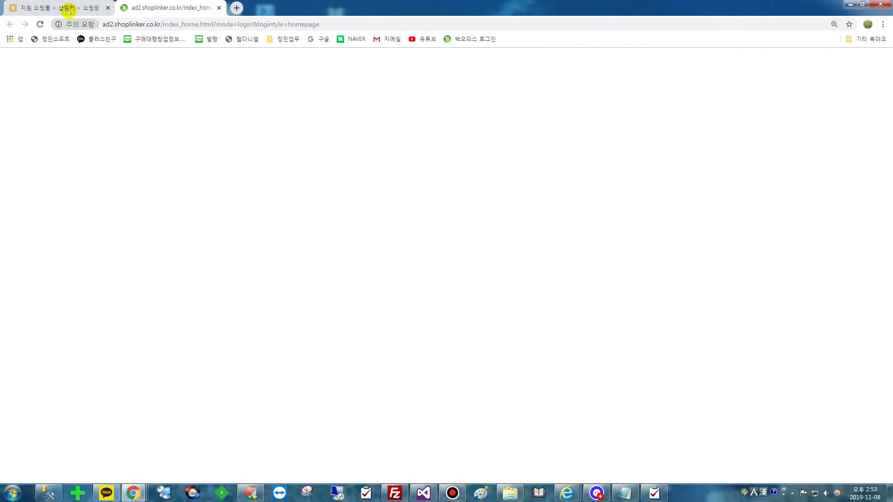
{"action": "left_click", "coordinate": [67, 6]}
{"action": "left_click", "coordinate": [721, 121]}
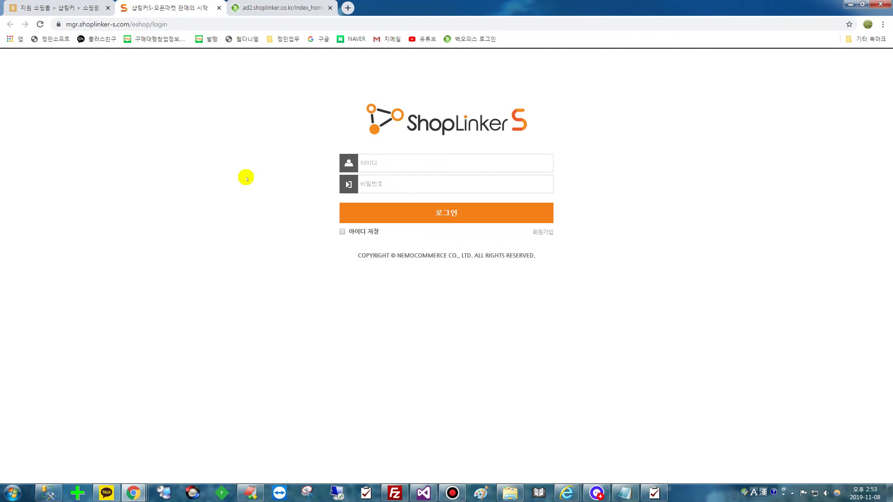
{"action": "left_click", "coordinate": [242, 8]}
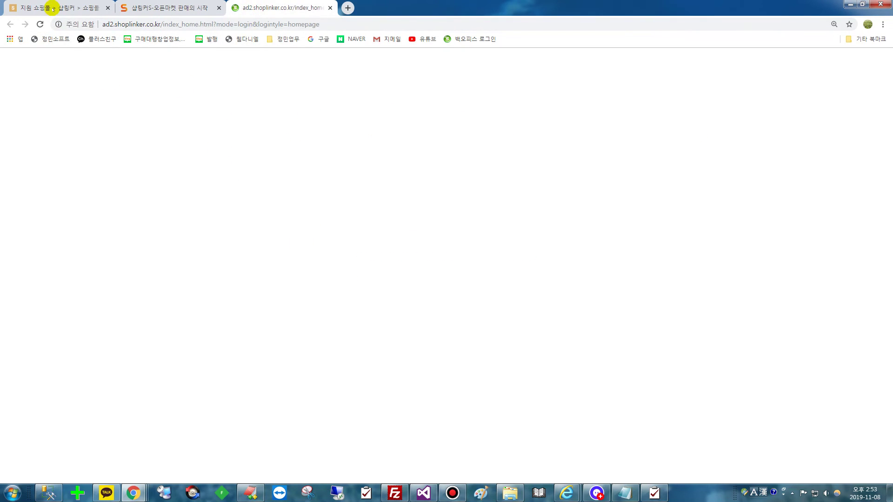
Return to the 지원 쇼핑몰 page and look through the full list of supported malls, down to the page footer.
{"action": "left_click", "coordinate": [21, 7]}
{"action": "scroll", "coordinate": [26, 401], "scroll_direction": "down", "scroll_amount": 20}
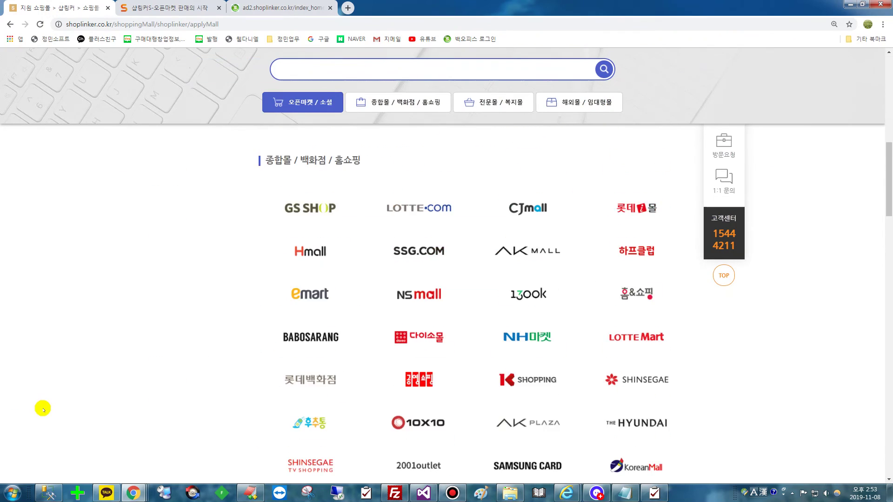
{"action": "scroll", "coordinate": [61, 420], "scroll_direction": "down", "scroll_amount": 5}
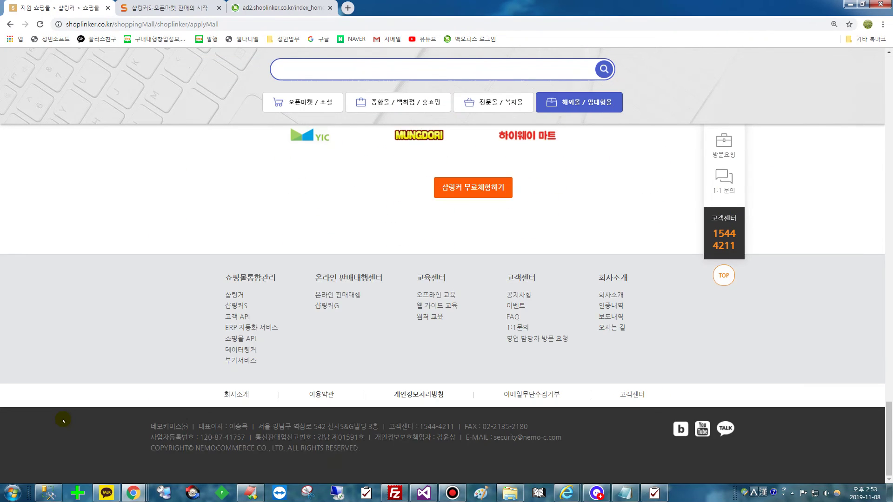
{"action": "scroll", "coordinate": [62, 419], "scroll_direction": "up", "scroll_amount": 20}
{"action": "scroll", "coordinate": [107, 399], "scroll_direction": "up", "scroll_amount": 15}
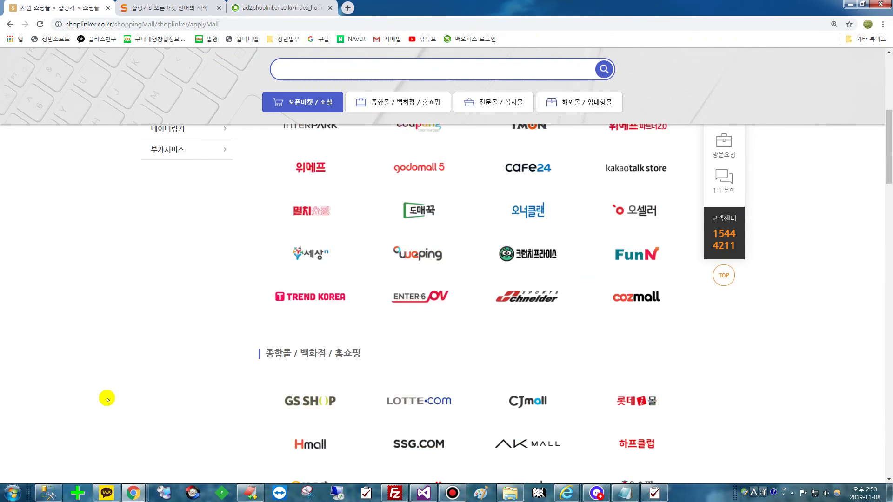
Open ShopLinker's 교육센터 and review the 정기교육 offline courses, schedule and venue map.
{"action": "mouse_move", "coordinate": [448, 156]}
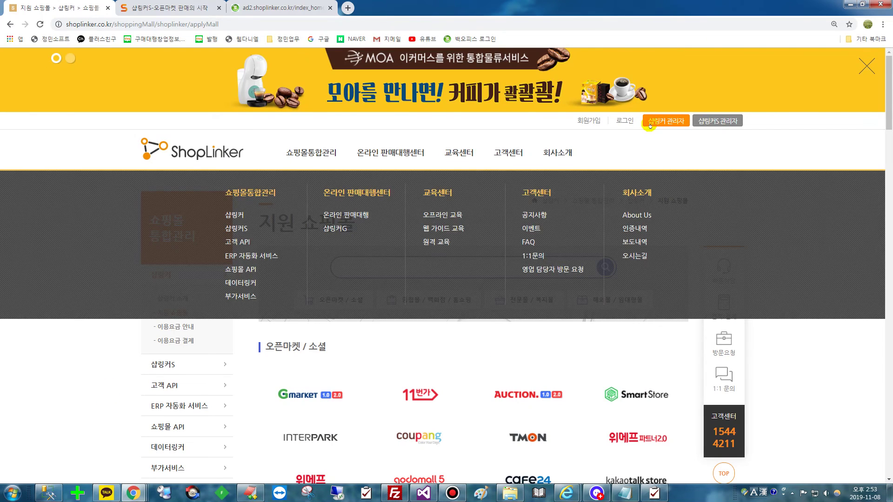
{"action": "left_click", "coordinate": [460, 155]}
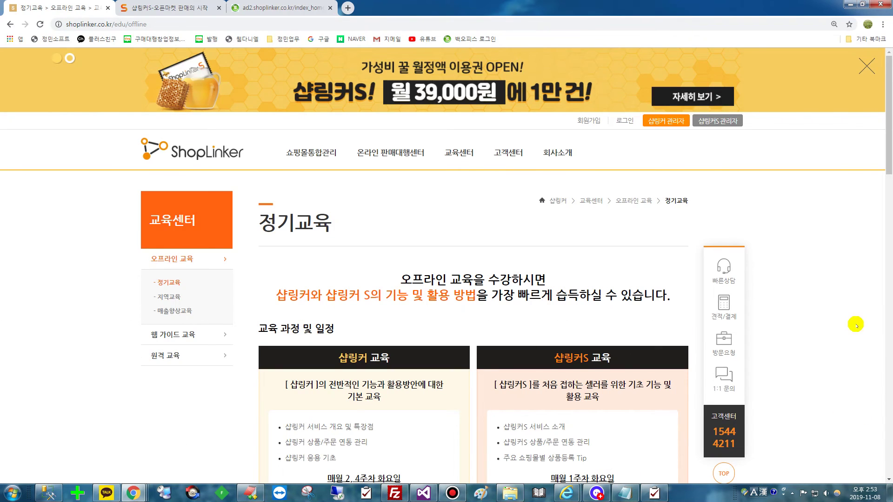
{"action": "scroll", "coordinate": [846, 328], "scroll_direction": "down", "scroll_amount": 8}
{"action": "scroll", "coordinate": [847, 328], "scroll_direction": "down", "scroll_amount": 14}
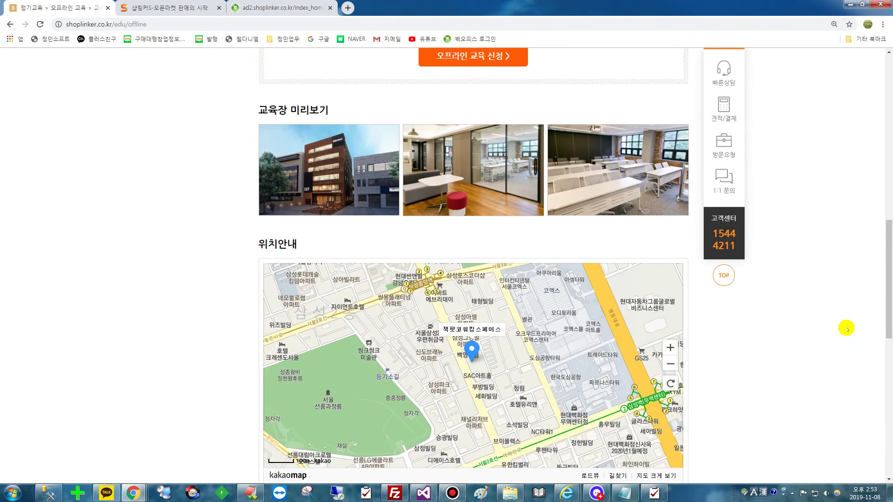
{"action": "scroll", "coordinate": [843, 342], "scroll_direction": "up", "scroll_amount": 20}
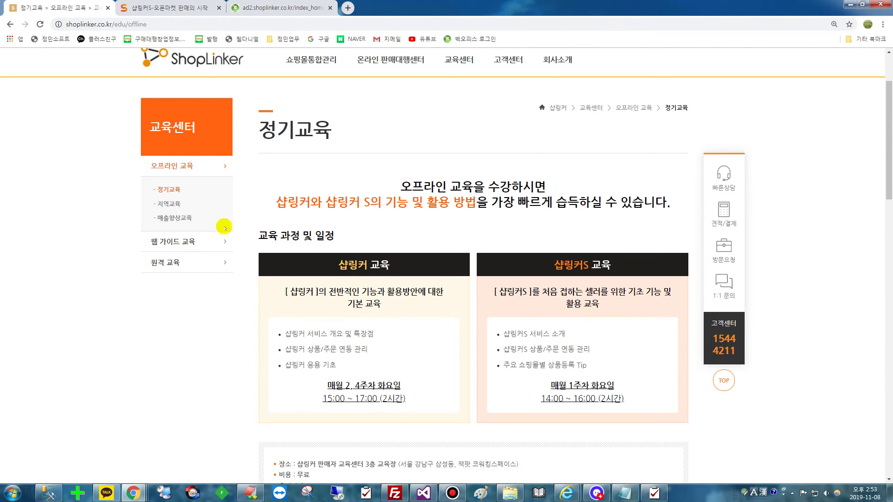
Open the 웹 가이드 교육 page and review its tutorial, manual and 동영상 가이드 sections.
{"action": "left_click", "coordinate": [181, 244]}
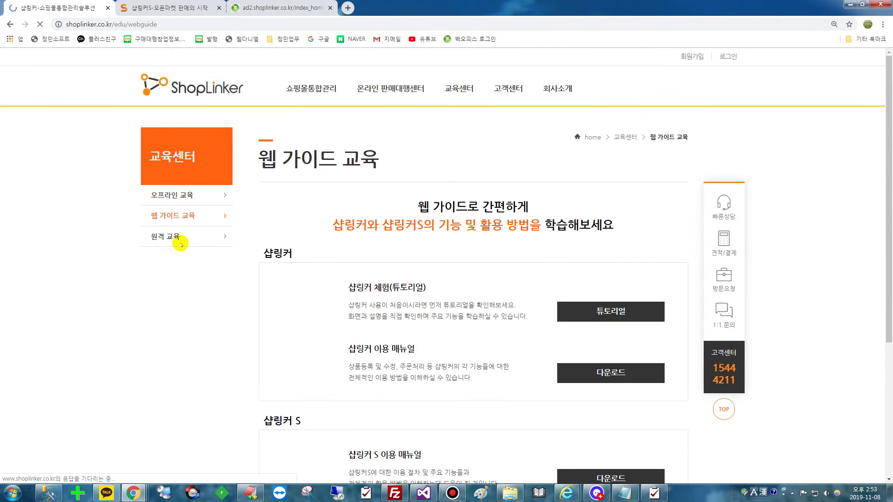
{"action": "scroll", "coordinate": [482, 325], "scroll_direction": "down", "scroll_amount": 3}
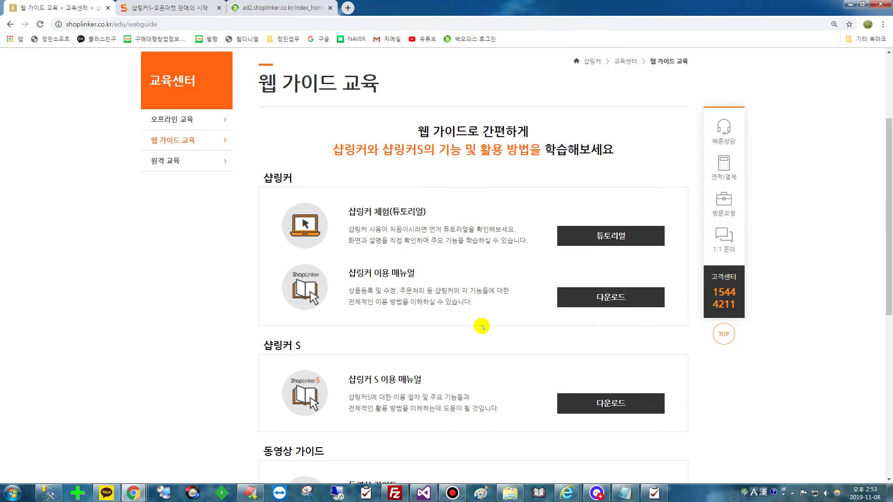
{"action": "scroll", "coordinate": [482, 327], "scroll_direction": "down", "scroll_amount": 3}
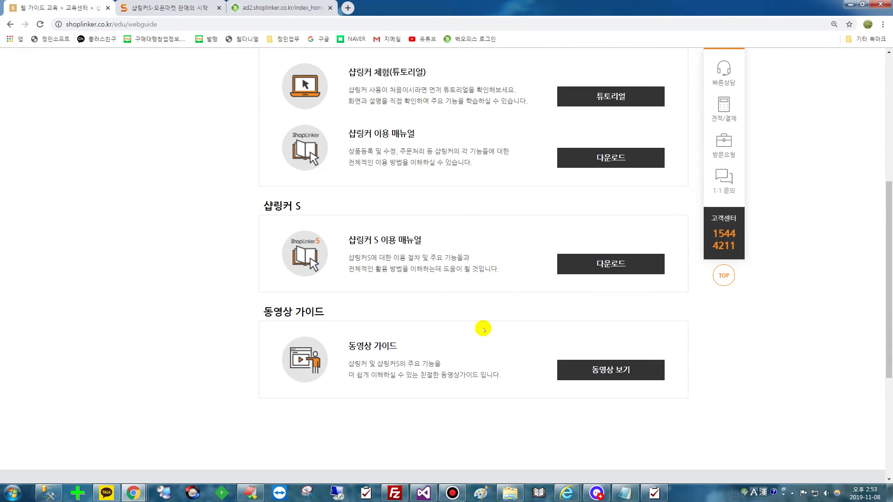
Open ShopLinker's YouTube channel from the 동영상 가이드 section and look through the 샵링커 기본기능 강좌 videos.
{"action": "left_click", "coordinate": [607, 378]}
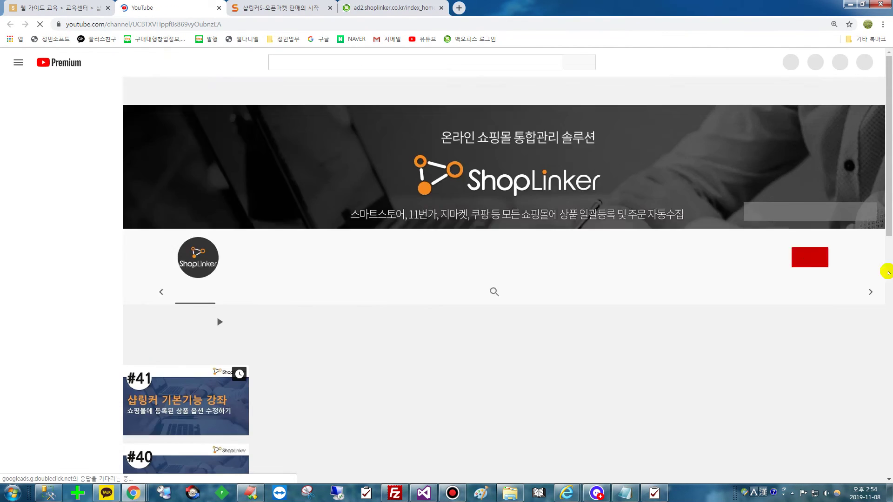
{"action": "scroll", "coordinate": [747, 363], "scroll_direction": "down", "scroll_amount": 2}
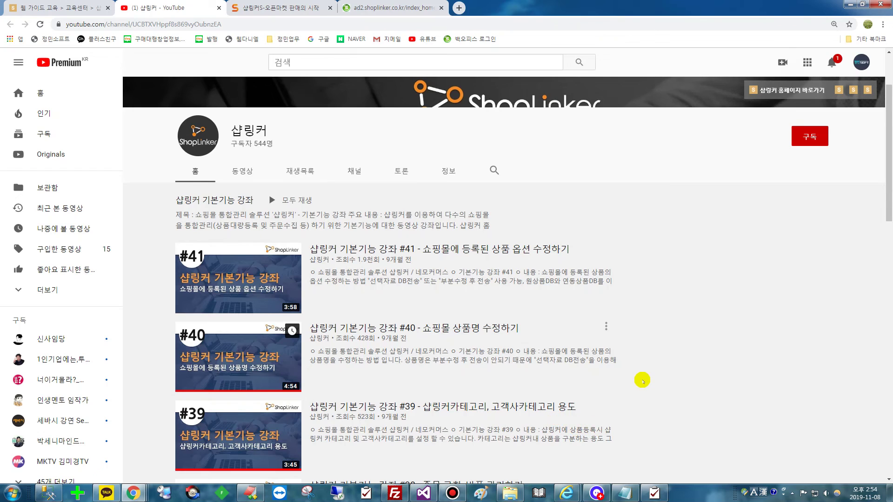
{"action": "scroll", "coordinate": [642, 379], "scroll_direction": "down", "scroll_amount": 2}
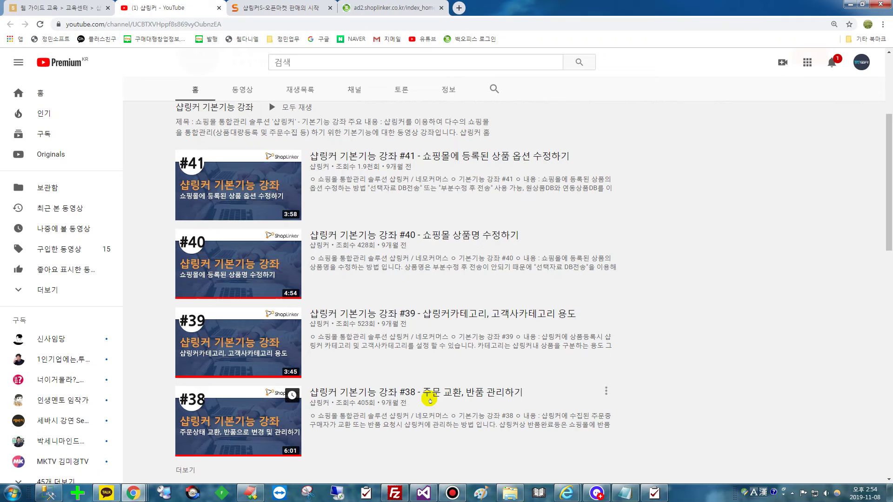
{"action": "scroll", "coordinate": [582, 397], "scroll_direction": "up", "scroll_amount": 4}
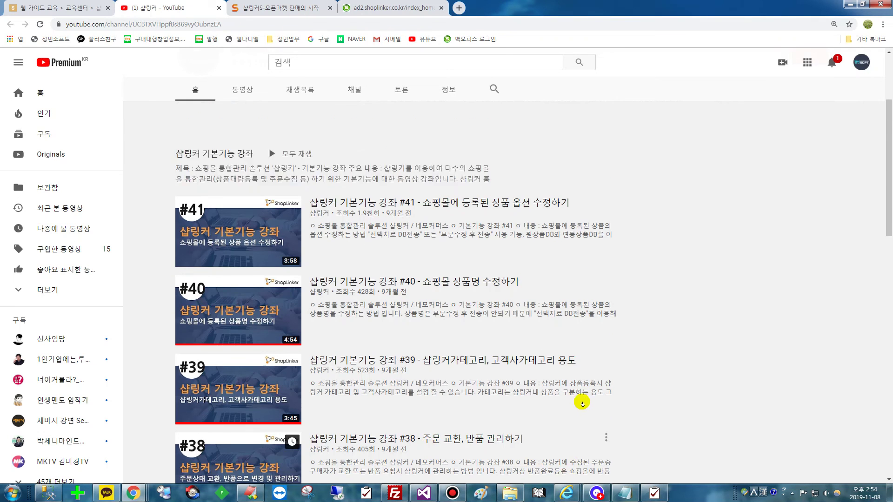
{"action": "scroll", "coordinate": [590, 372], "scroll_direction": "down", "scroll_amount": 5}
{"action": "scroll", "coordinate": [589, 372], "scroll_direction": "down", "scroll_amount": 4}
{"action": "scroll", "coordinate": [590, 367], "scroll_direction": "up", "scroll_amount": 10}
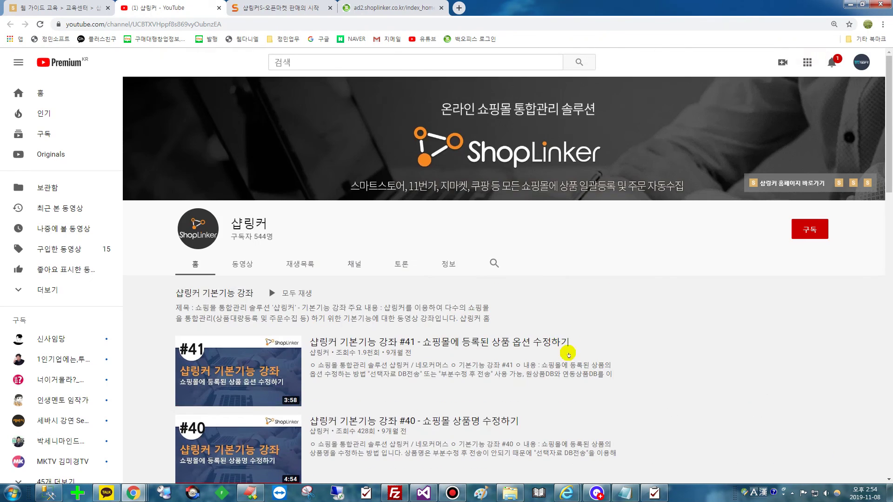
View the ShopLinker S login tab and the ad2.shoplinker.co.kr admin tab, ending on the ShopLinker S login page.
{"action": "left_click", "coordinate": [318, 8]}
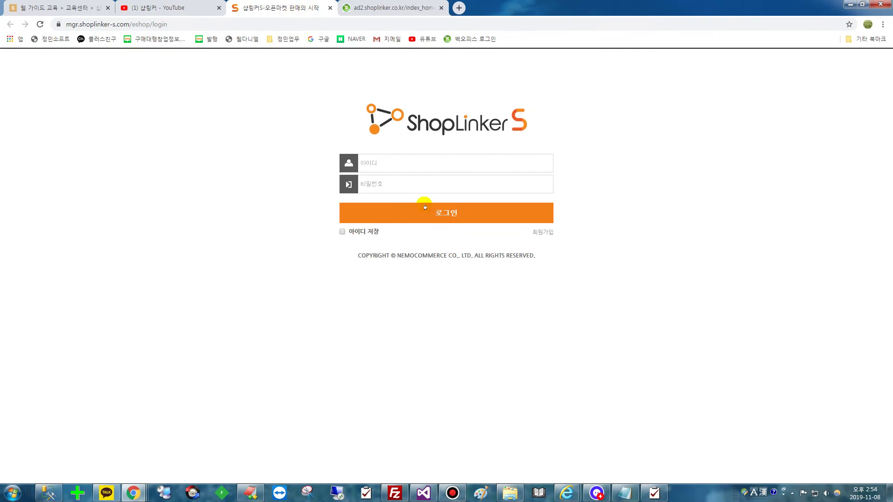
{"action": "left_click", "coordinate": [368, 7]}
{"action": "left_click", "coordinate": [307, 8]}
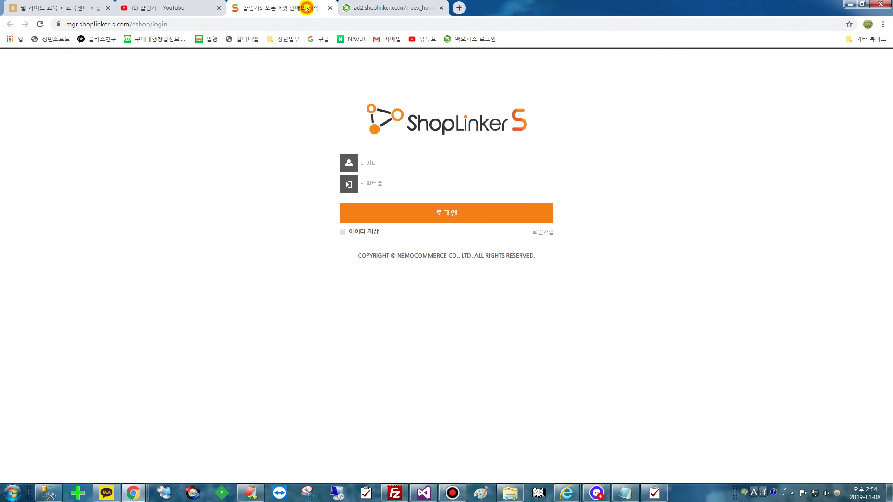
Close the ShopLinker S login tab and go from the web guide page back to the ShopLinker home page.
{"action": "left_click", "coordinate": [331, 8]}
{"action": "left_click", "coordinate": [84, 9]}
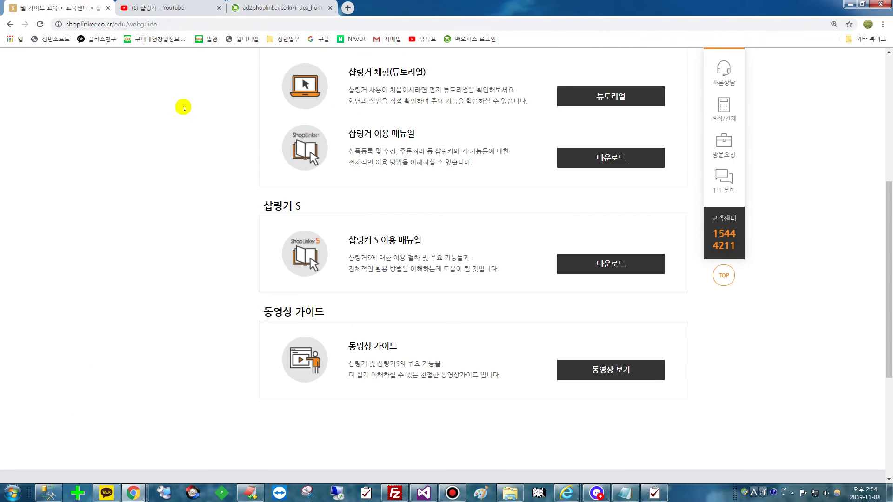
{"action": "scroll", "coordinate": [181, 116], "scroll_direction": "up", "scroll_amount": 5}
{"action": "left_click", "coordinate": [186, 144]}
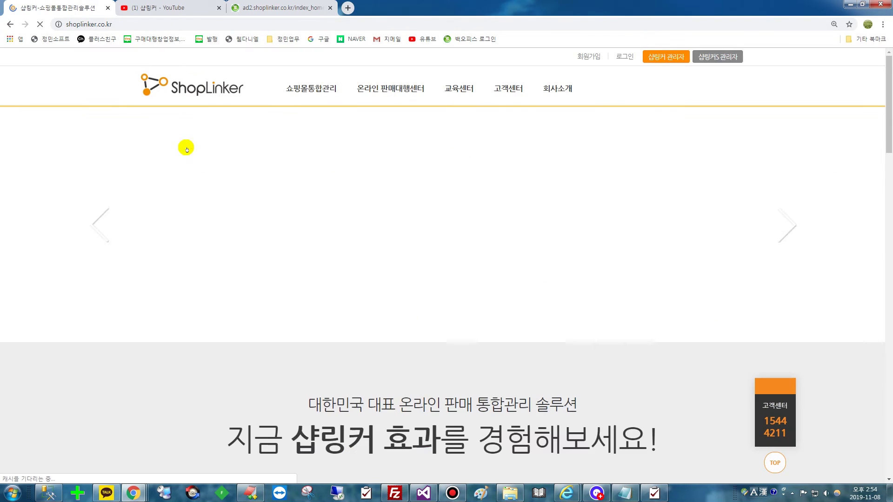
{"action": "mouse_move", "coordinate": [414, 167]}
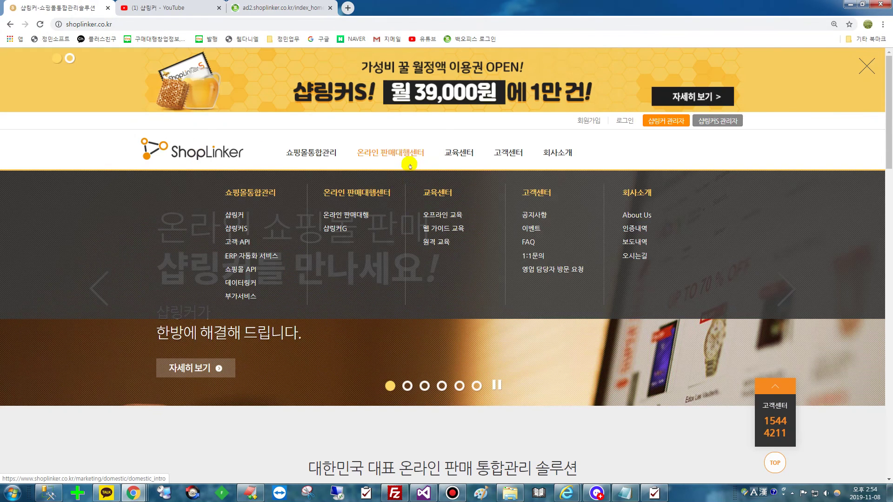
Go through 교육센터 to the 웹 가이드 교육 page and examine its 샵링커, 샵링커 S and 동영상 가이드 sections.
{"action": "left_click", "coordinate": [460, 151]}
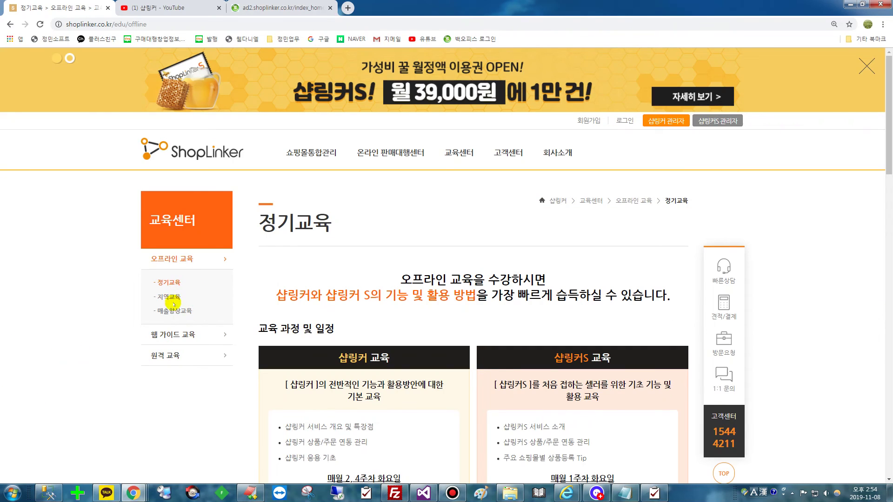
{"action": "left_click", "coordinate": [180, 338]}
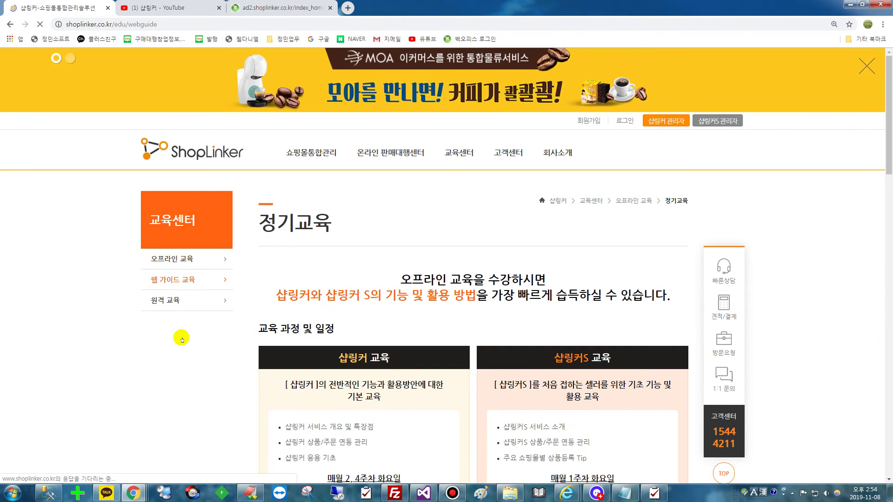
{"action": "scroll", "coordinate": [258, 328], "scroll_direction": "down", "scroll_amount": 1}
{"action": "scroll", "coordinate": [257, 327], "scroll_direction": "down", "scroll_amount": 3}
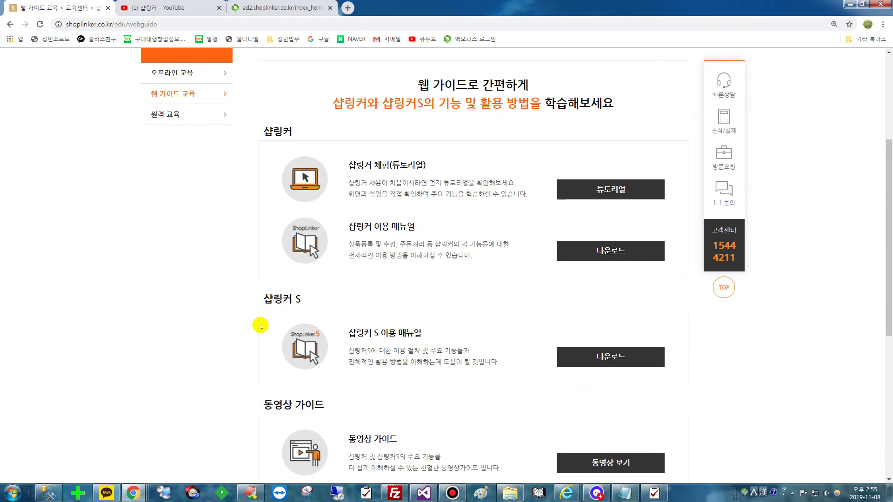
{"action": "scroll", "coordinate": [261, 326], "scroll_direction": "down", "scroll_amount": 2}
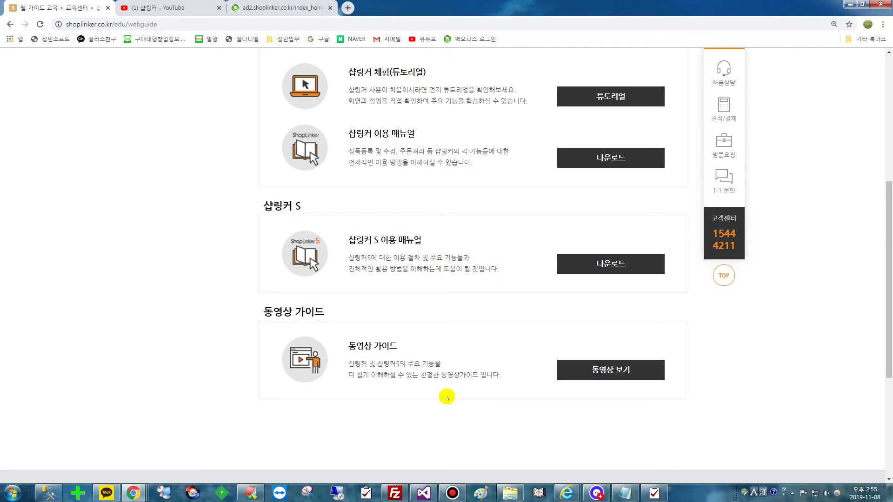
Open the guide videos on YouTube and browse the 기본기능 강좌, 핵심기능 강좌 and 샵링커S 활용강좌 playlists.
{"action": "left_click", "coordinate": [594, 376]}
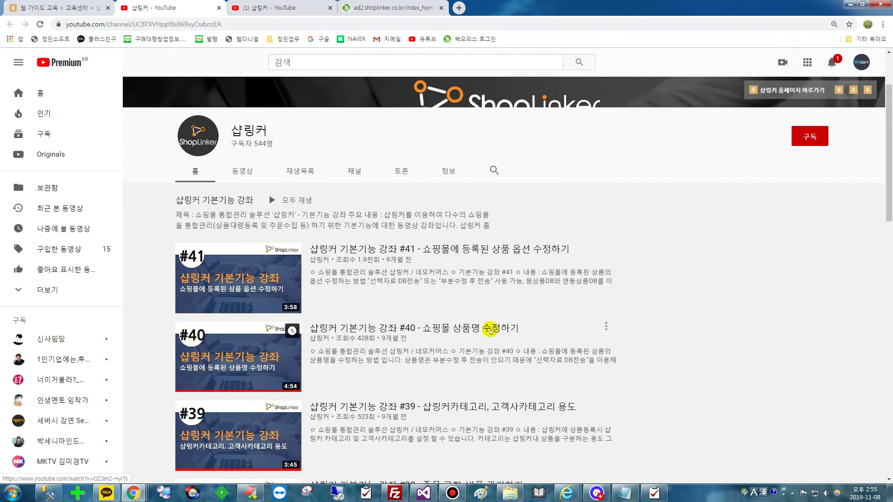
{"action": "scroll", "coordinate": [490, 332], "scroll_direction": "down", "scroll_amount": 2}
{"action": "scroll", "coordinate": [490, 332], "scroll_direction": "down", "scroll_amount": 4}
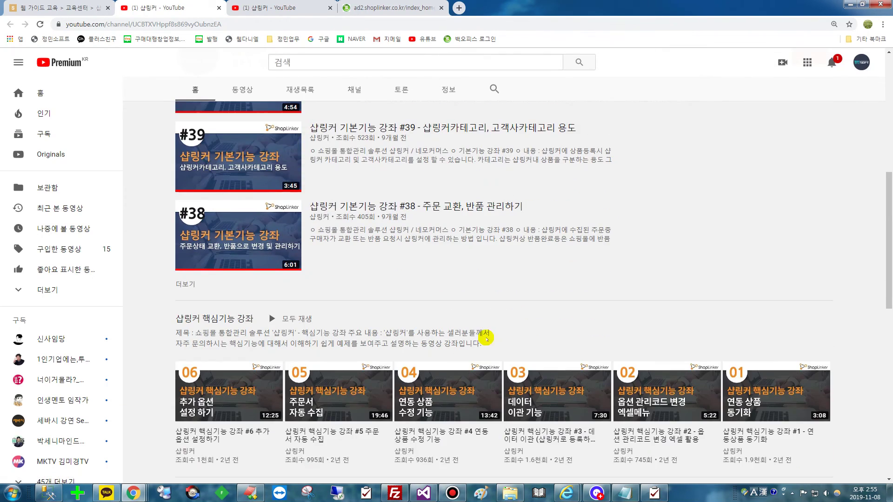
{"action": "scroll", "coordinate": [270, 363], "scroll_direction": "down", "scroll_amount": 4}
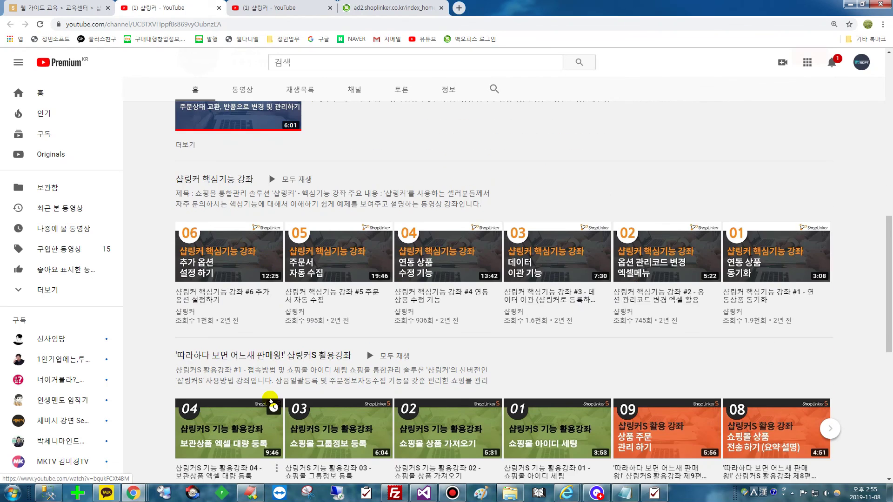
{"action": "scroll", "coordinate": [283, 401], "scroll_direction": "up", "scroll_amount": 10}
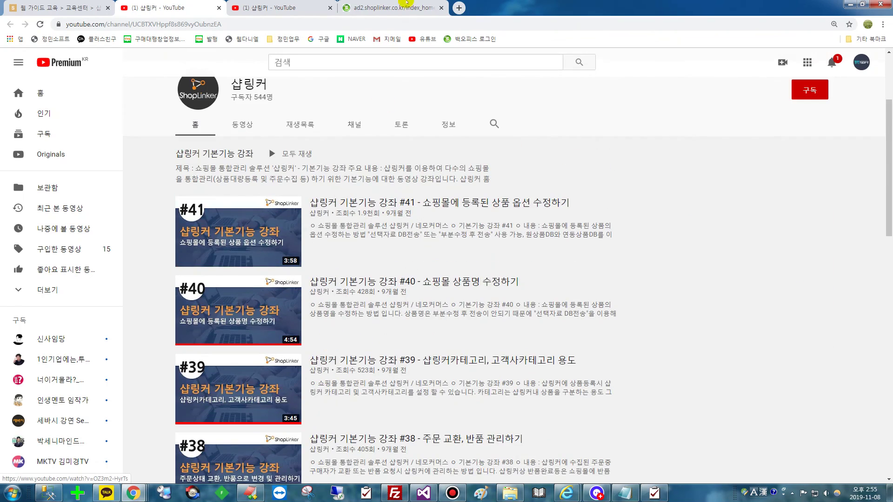
Open the 정민소프트 website in a new tab and go to its 정민블로그.
{"action": "left_click", "coordinate": [459, 8]}
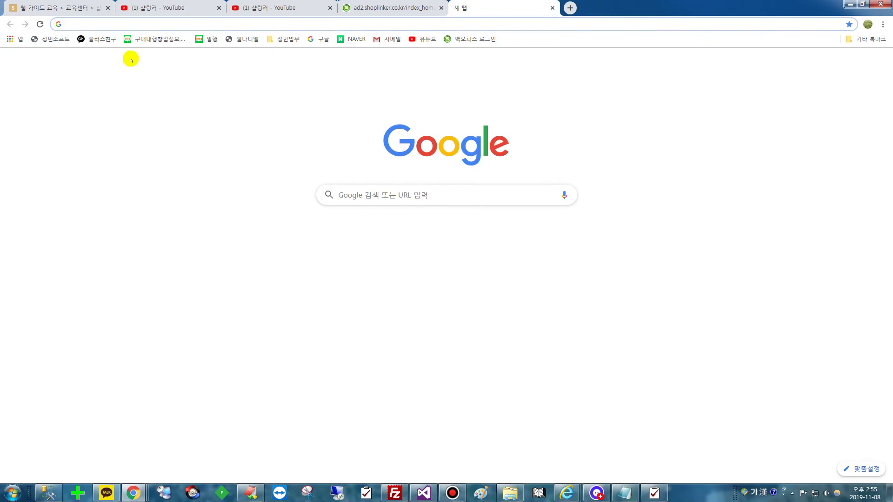
{"action": "left_click", "coordinate": [56, 38]}
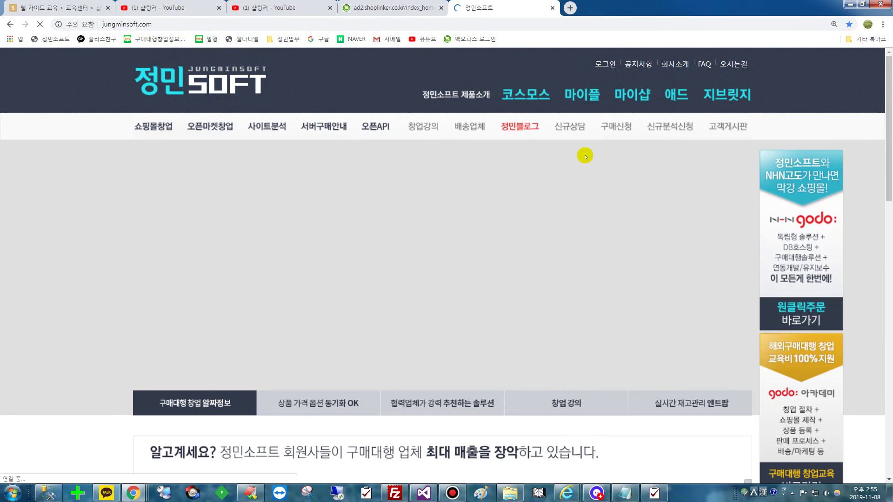
{"action": "left_click", "coordinate": [526, 132]}
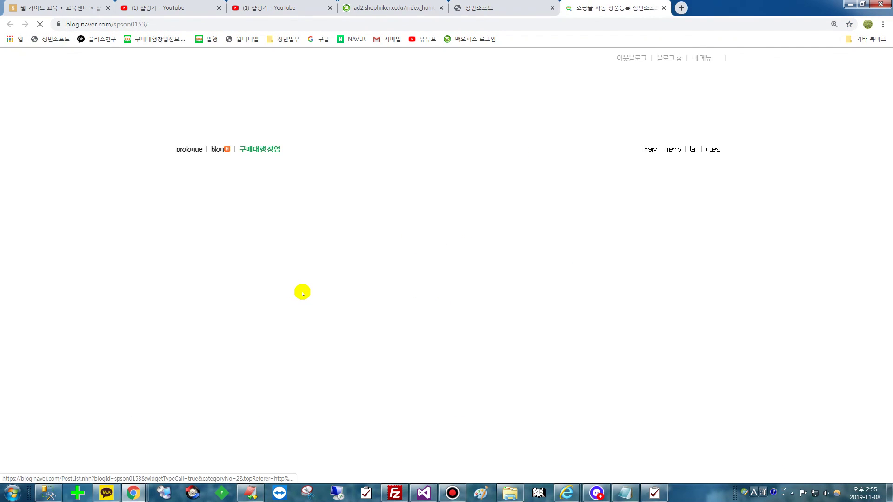
Look through the 정민소프트 blog's notices, 구매대행창업 post list and the manual categories in its category list.
{"action": "scroll", "coordinate": [302, 302], "scroll_direction": "down", "scroll_amount": 3}
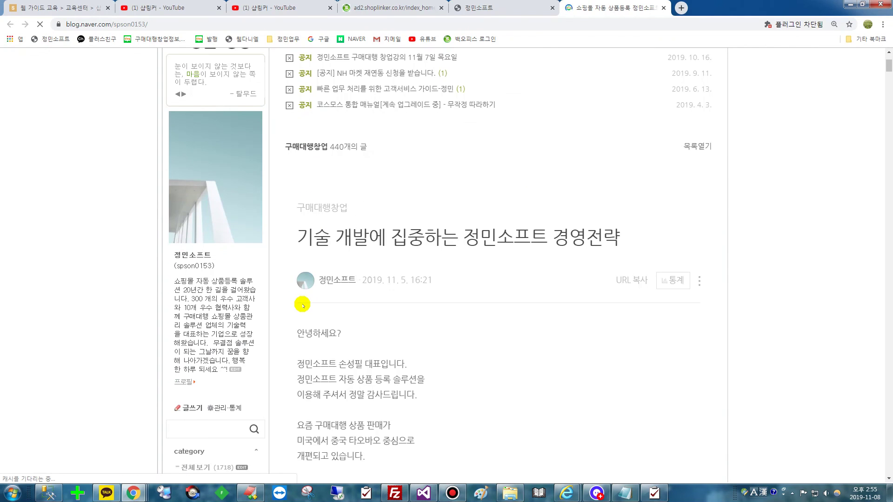
{"action": "scroll", "coordinate": [285, 313], "scroll_direction": "down", "scroll_amount": 5}
{"action": "scroll", "coordinate": [244, 348], "scroll_direction": "down", "scroll_amount": 3}
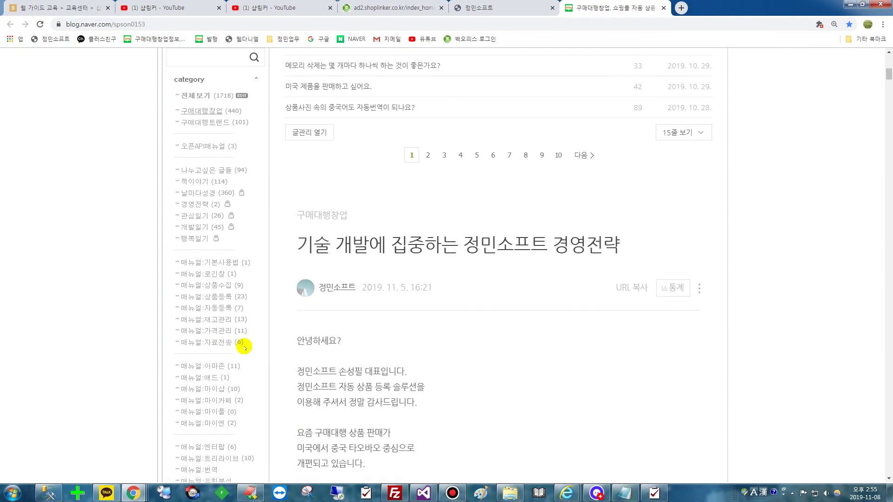
{"action": "scroll", "coordinate": [243, 347], "scroll_direction": "down", "scroll_amount": 1}
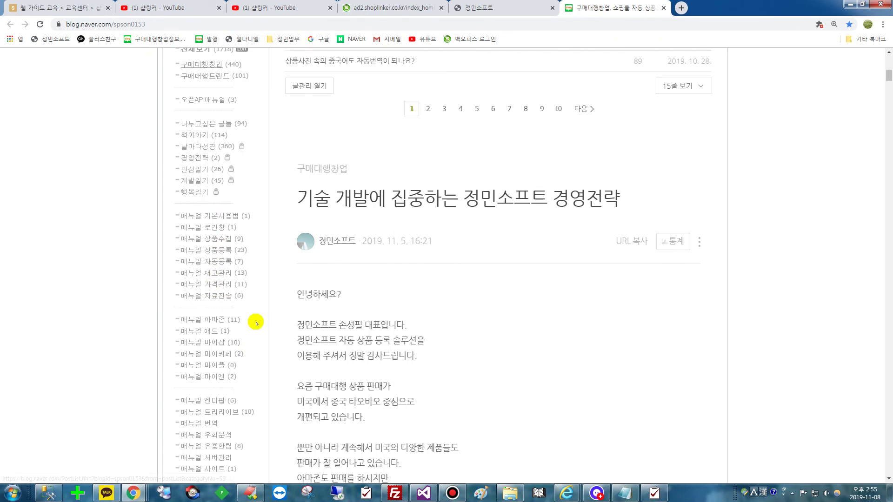
{"action": "scroll", "coordinate": [245, 305], "scroll_direction": "down", "scroll_amount": 3}
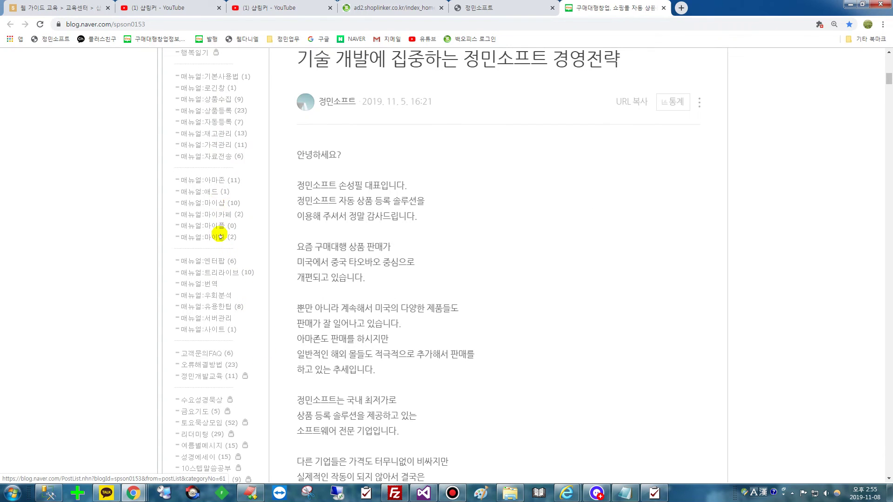
{"action": "scroll", "coordinate": [265, 324], "scroll_direction": "up", "scroll_amount": 10}
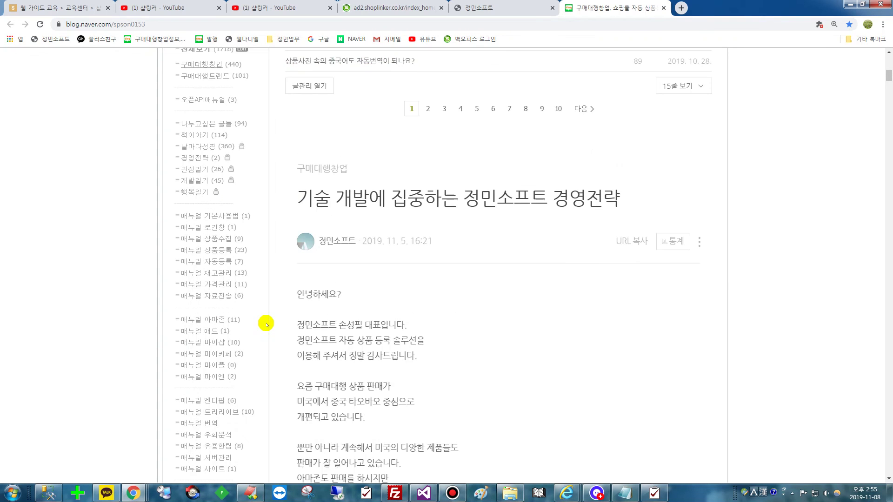
{"action": "scroll", "coordinate": [265, 324], "scroll_direction": "up", "scroll_amount": 1}
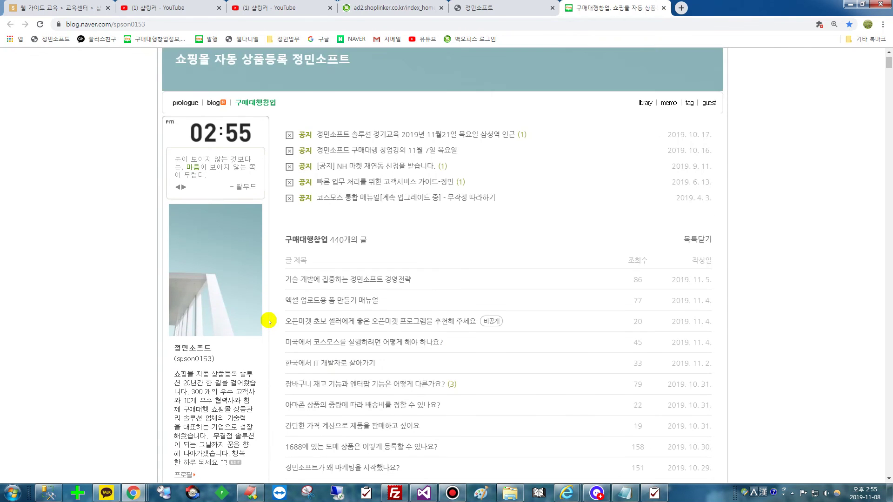
{"action": "scroll", "coordinate": [269, 325], "scroll_direction": "down", "scroll_amount": 9}
{"action": "scroll", "coordinate": [270, 354], "scroll_direction": "down", "scroll_amount": 2}
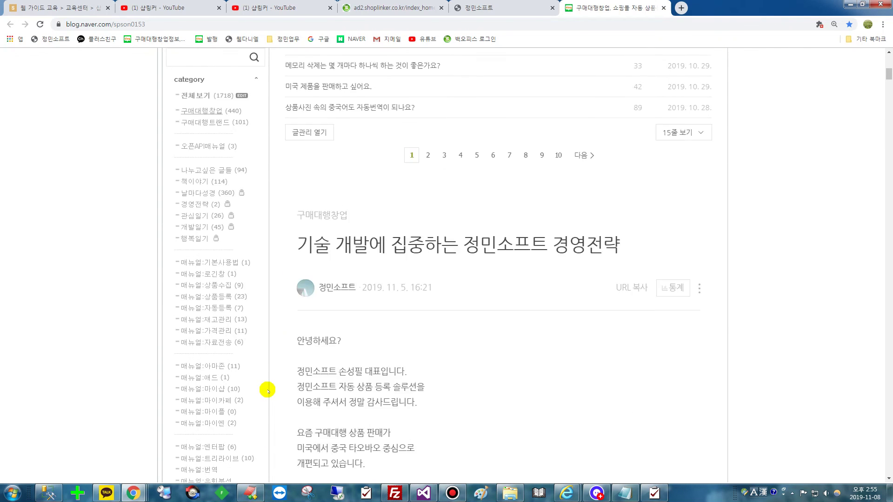
{"action": "scroll", "coordinate": [268, 390], "scroll_direction": "up", "scroll_amount": 12}
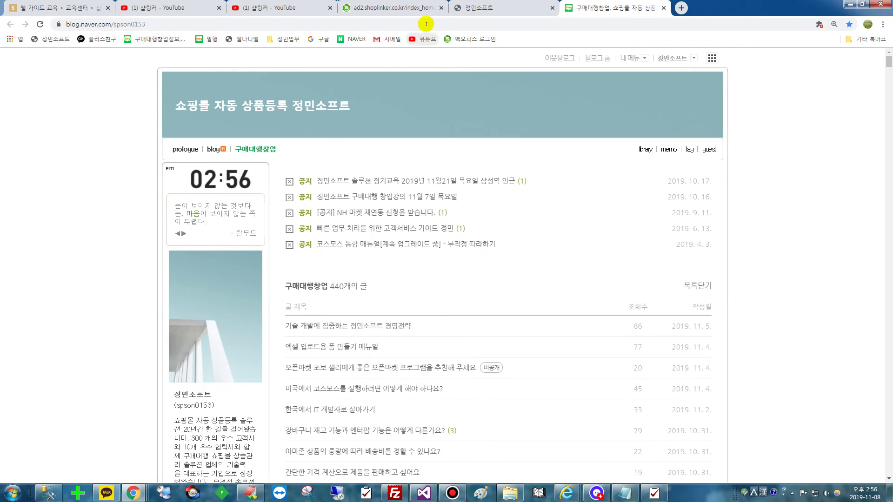
Open YouTube and go to the signed-in account's own channel, 정민소프트 대량 상품등록 솔루션.
{"action": "left_click", "coordinate": [425, 39]}
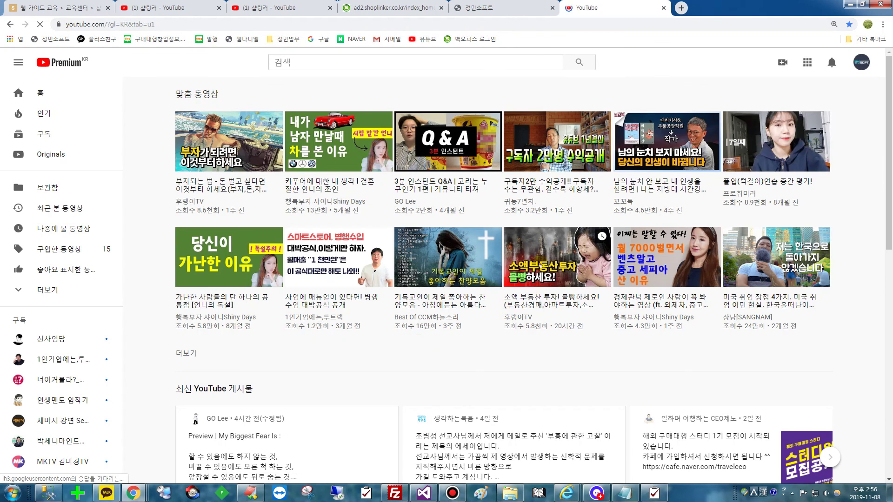
{"action": "left_click", "coordinate": [857, 61]}
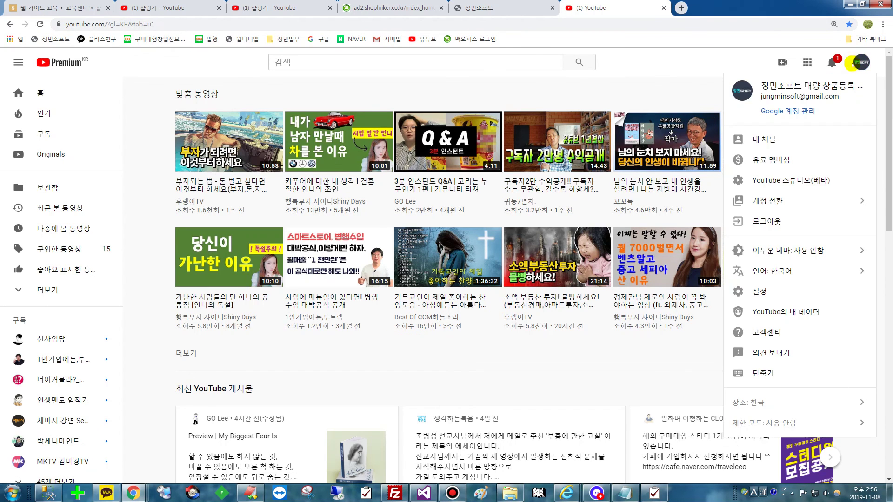
{"action": "left_click", "coordinate": [754, 140]}
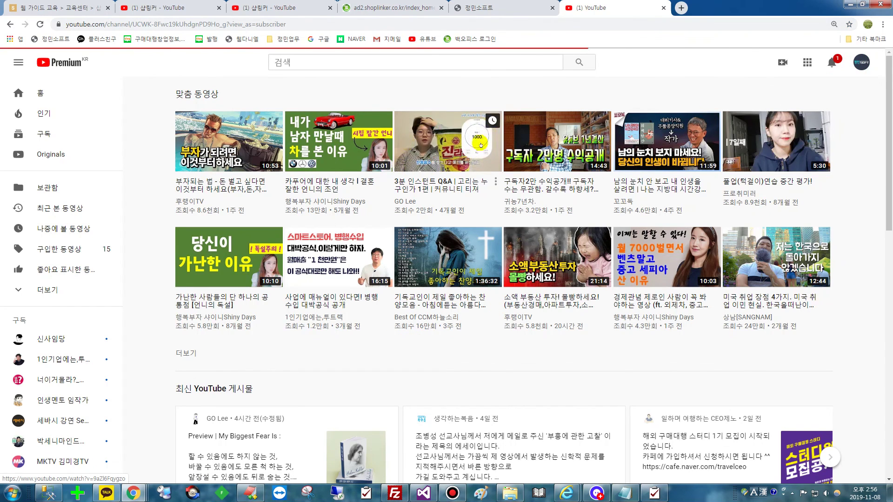
Browse the channel's 업로드한 동영상 row to its older videos and return to the newest ones.
{"action": "scroll", "coordinate": [415, 290], "scroll_direction": "down", "scroll_amount": 2}
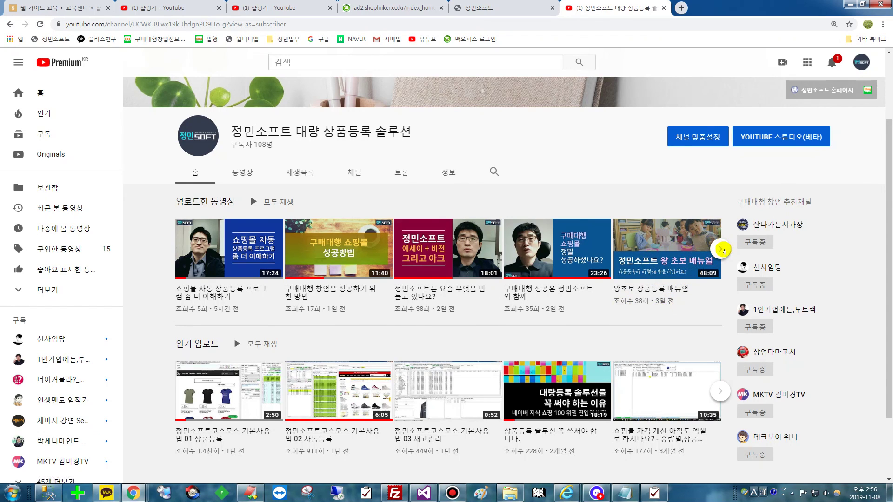
{"action": "left_click", "coordinate": [720, 249]}
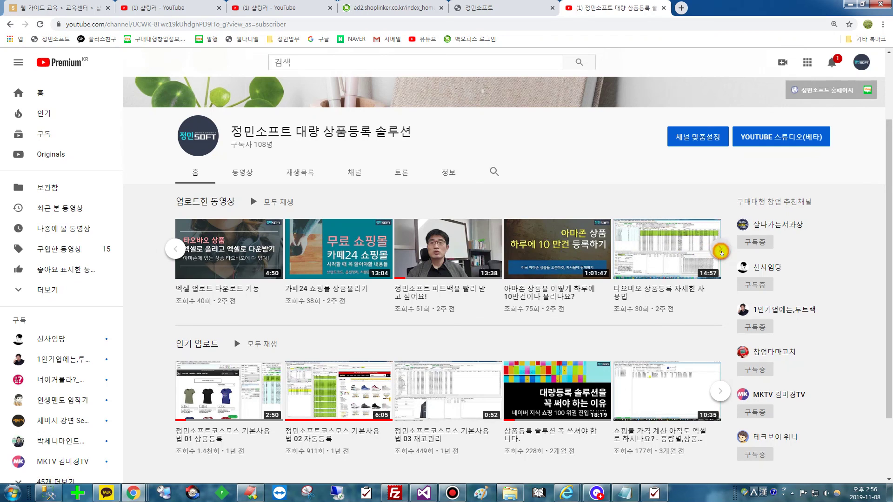
{"action": "left_click", "coordinate": [721, 252]}
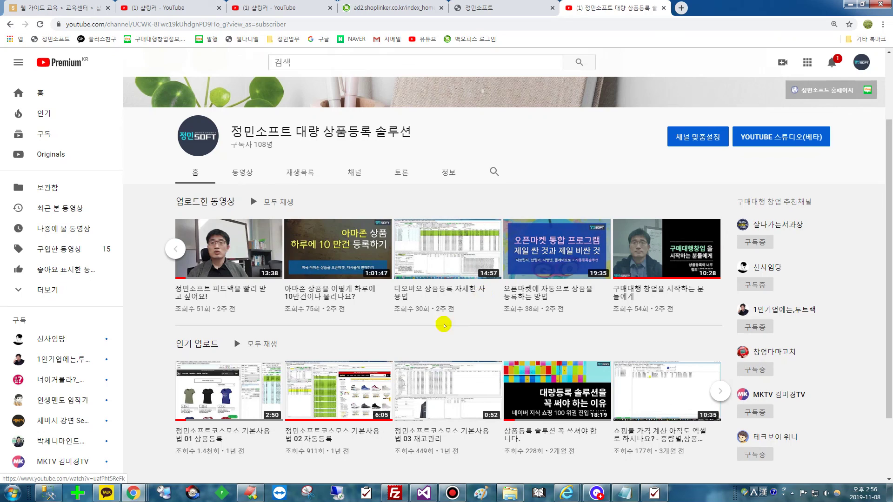
{"action": "left_click", "coordinate": [177, 247]}
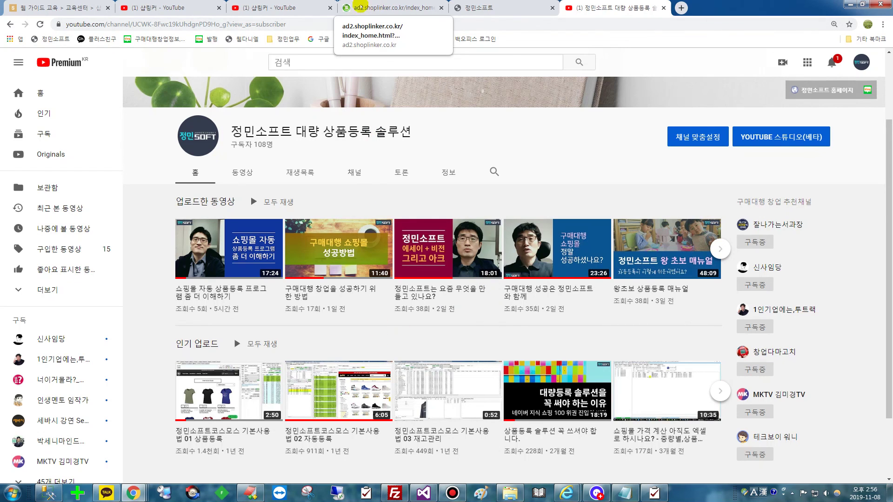
Switch back through the ShopLinker YouTube tabs to the 웹 가이드 교육 tab and load the 정민소프트 home page there.
{"action": "left_click", "coordinate": [280, 7]}
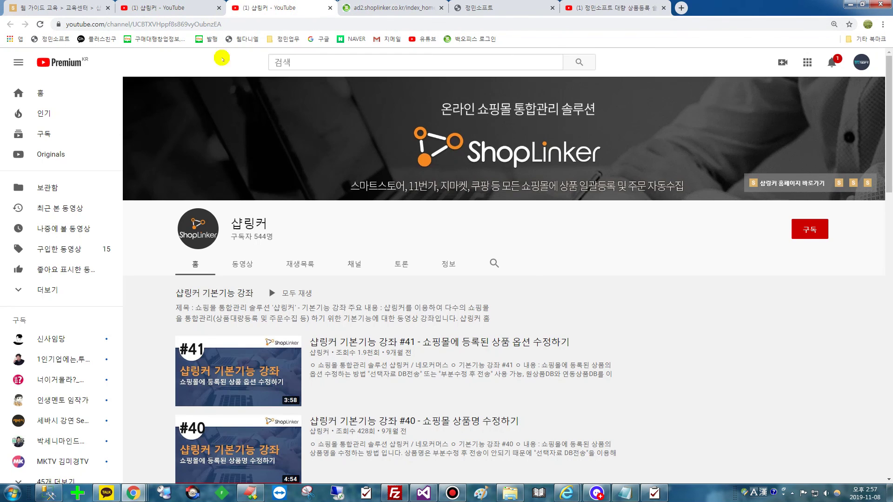
{"action": "left_click", "coordinate": [212, 12]}
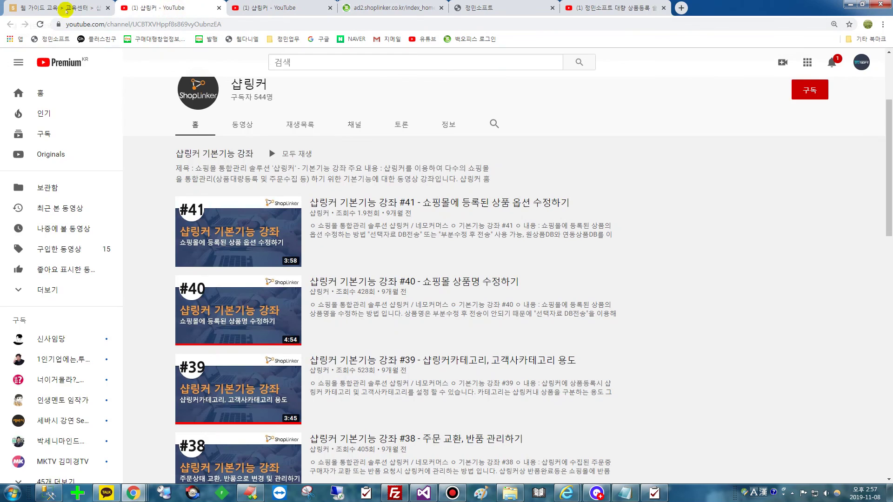
{"action": "left_click", "coordinate": [66, 10]}
{"action": "scroll", "coordinate": [191, 300], "scroll_direction": "up", "scroll_amount": 5}
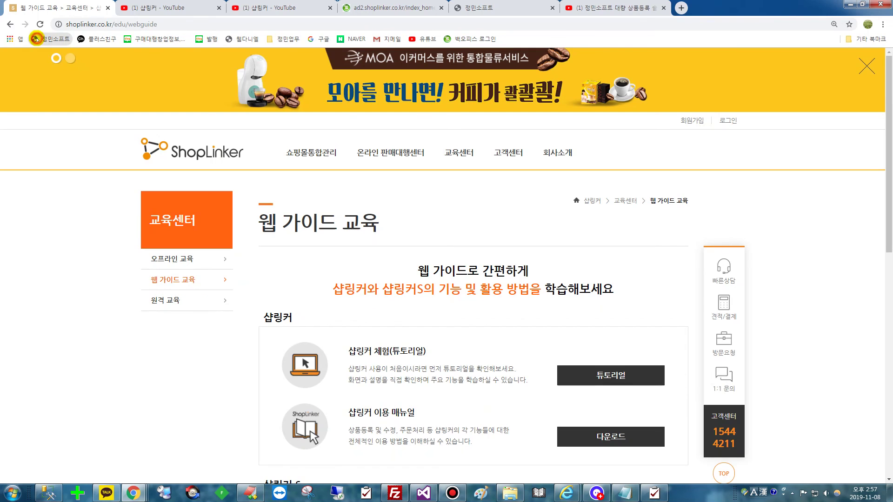
{"action": "left_click", "coordinate": [51, 39]}
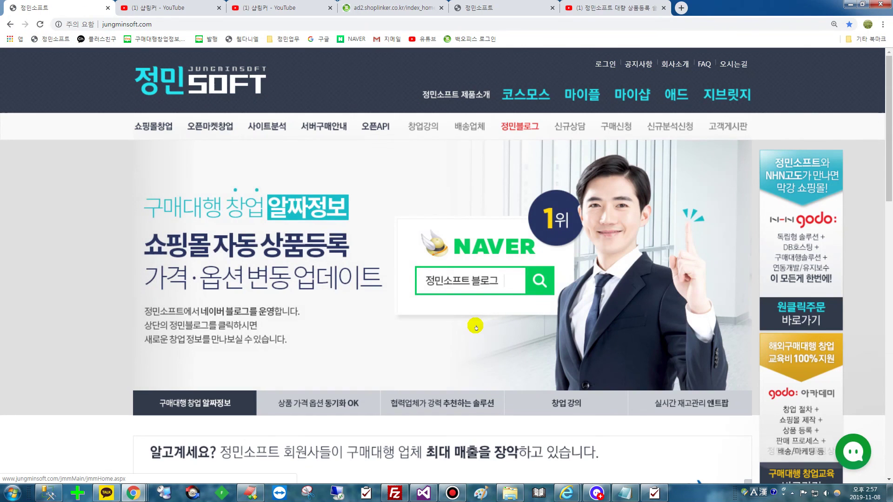